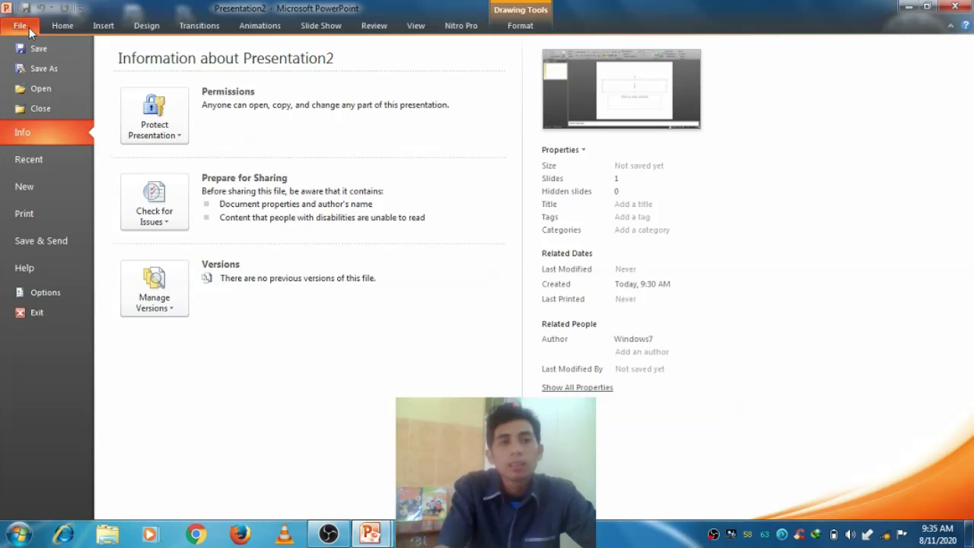
Step: Create a new blank presentation
left_click(44, 194)
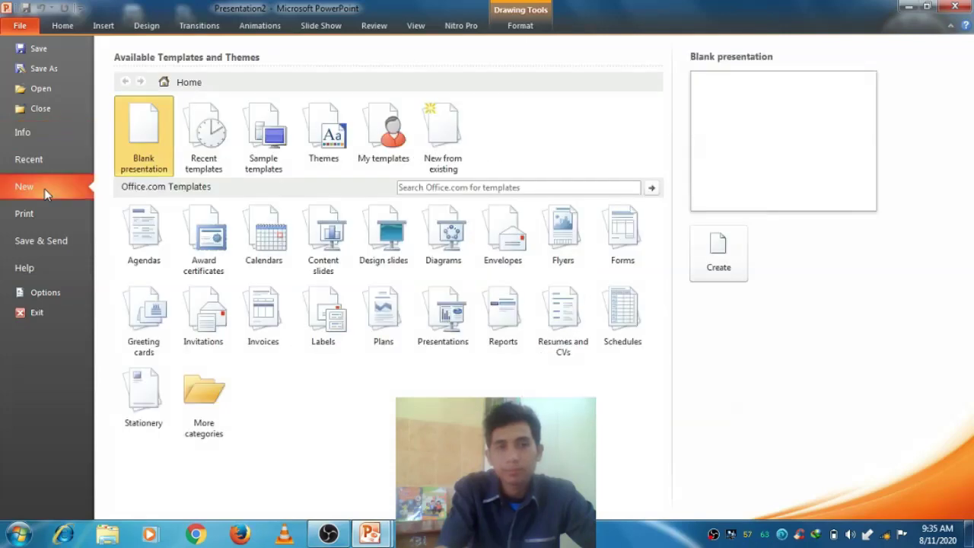
left_click(733, 267)
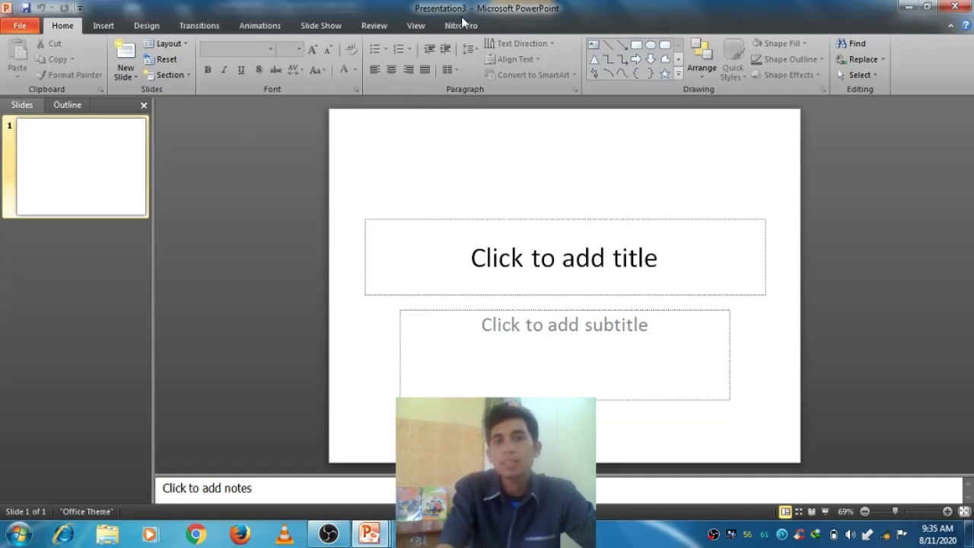
Step: View the open Presentation1 window and return to the newly created Presentation3
left_click(369, 535)
left_click(262, 455)
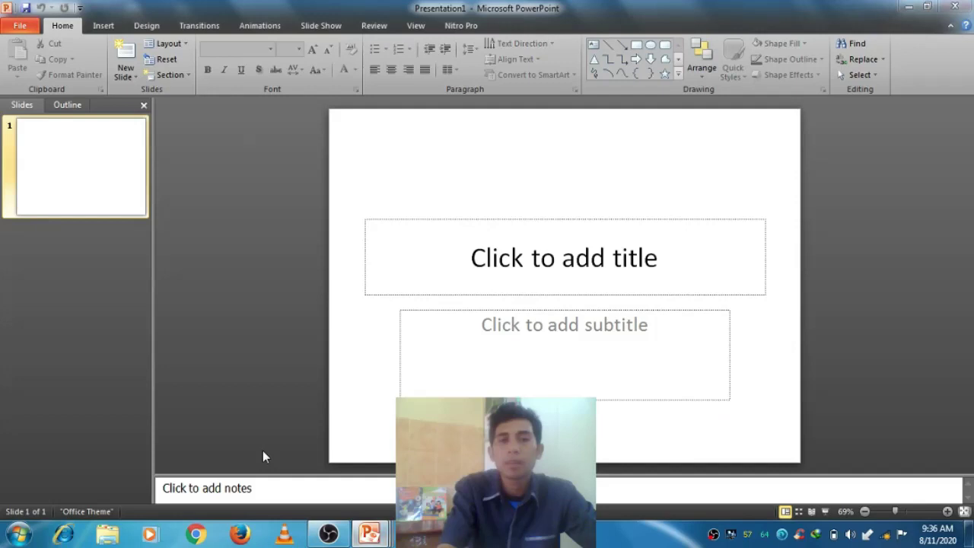
left_click(370, 535)
left_click(456, 457)
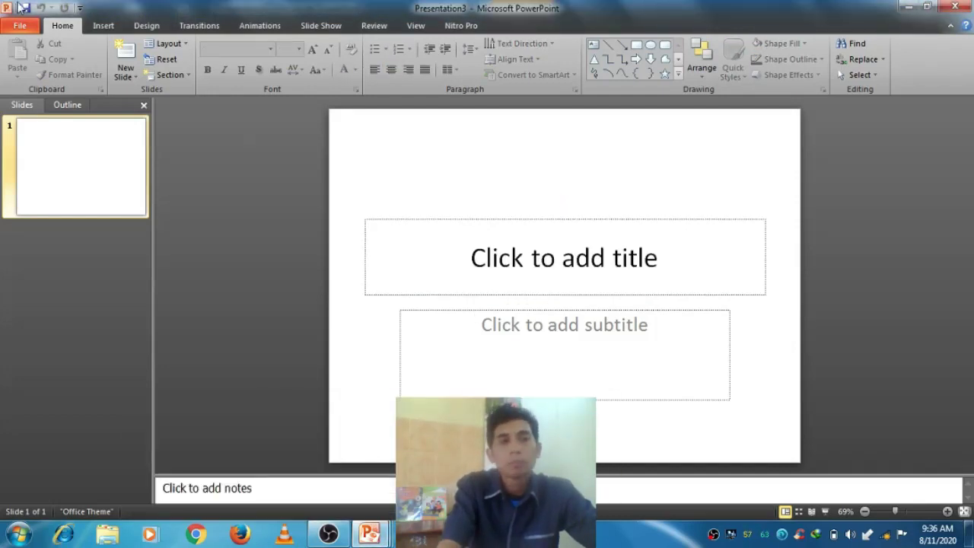
left_click(20, 25)
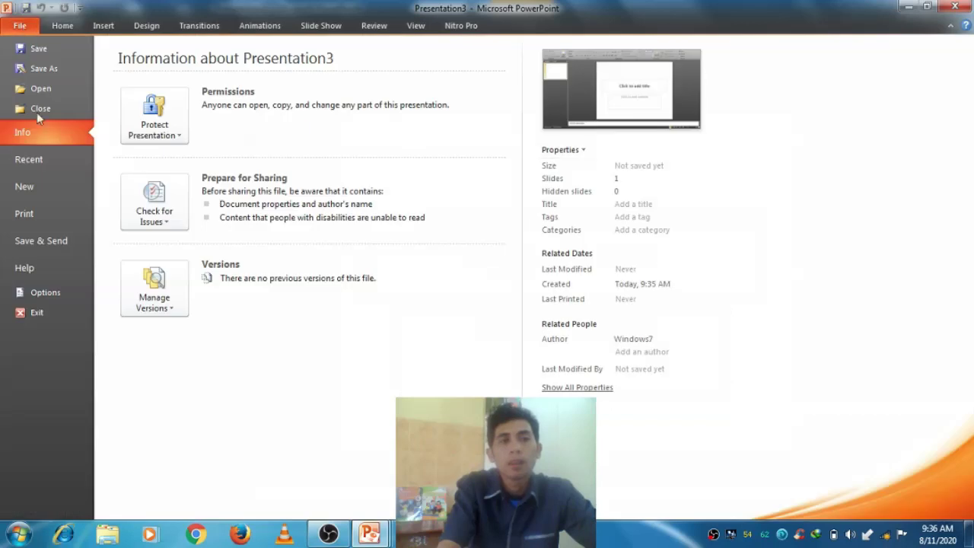
left_click(45, 185)
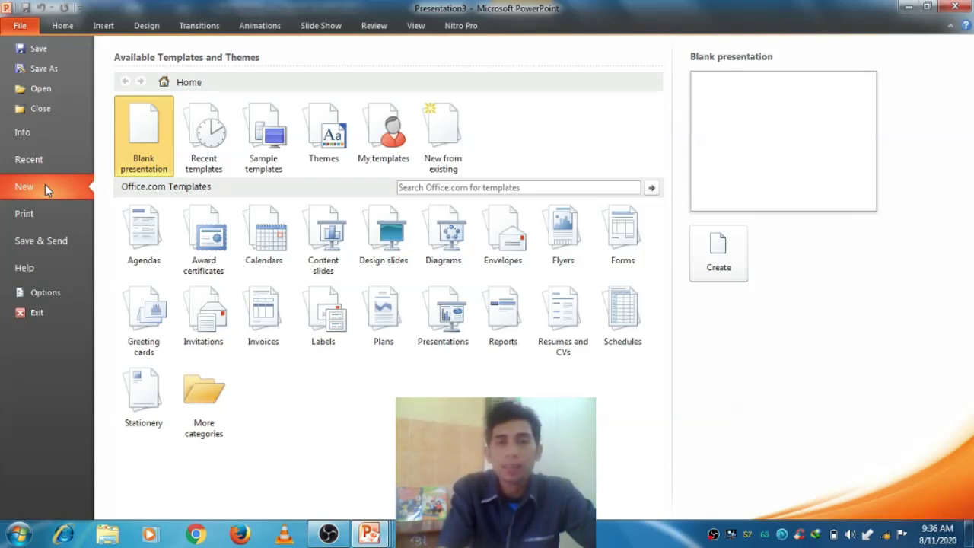
left_click(62, 25)
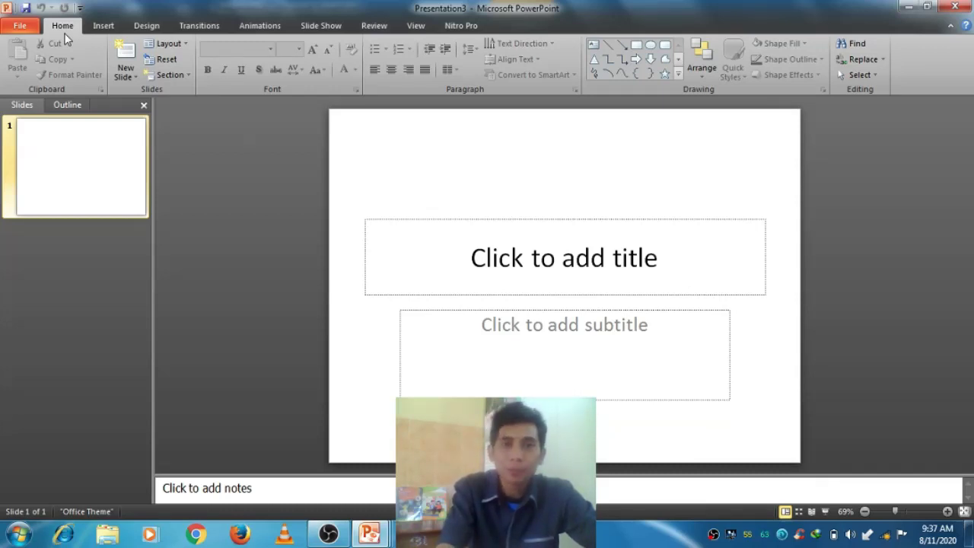
left_click(27, 29)
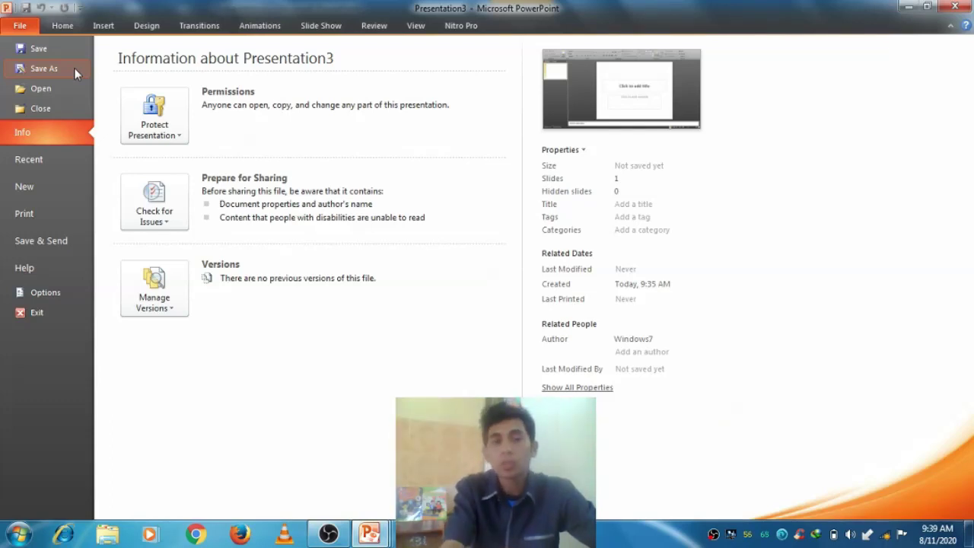
left_click(67, 27)
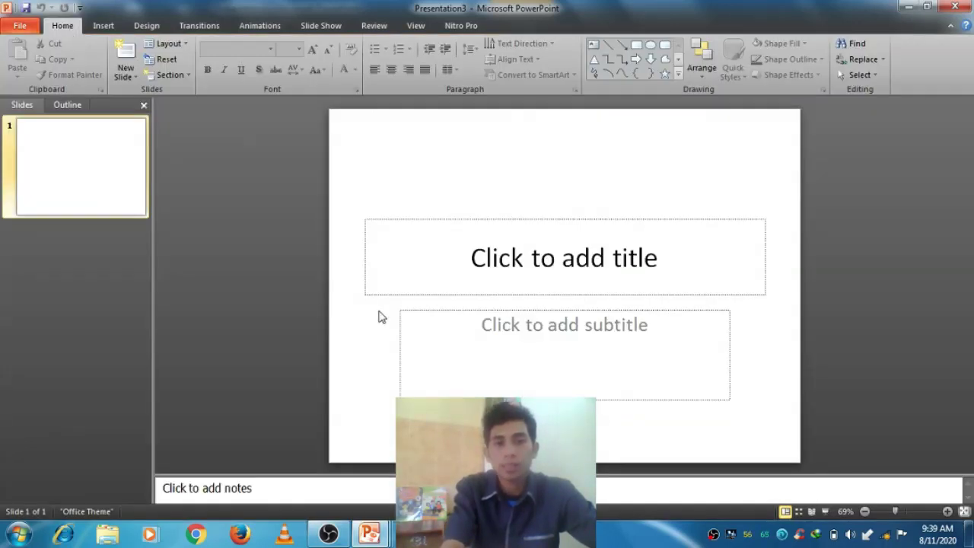
Step: Enter PRESENTASI as the title and KELAS 5 as the subtitle of the first slide
left_click(500, 261)
type("P")
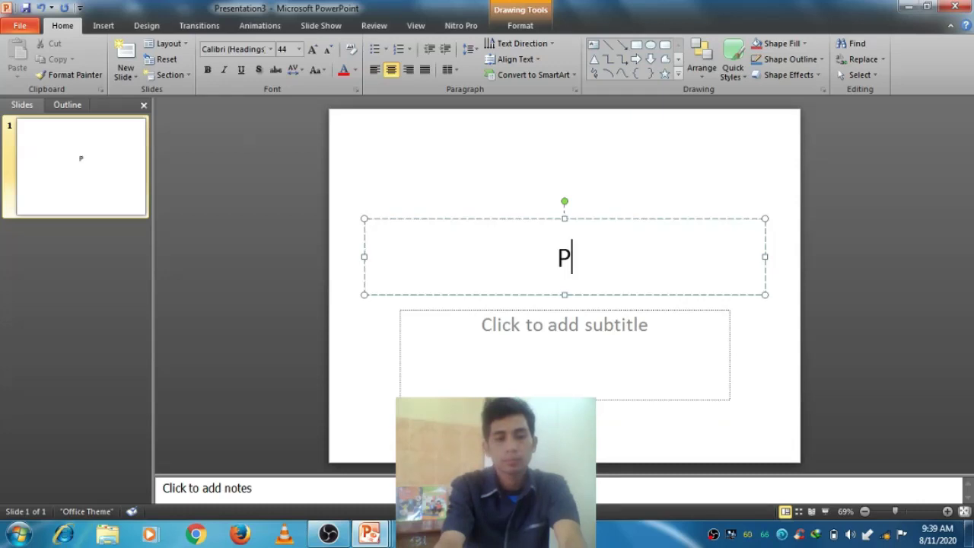
type("RESEN")
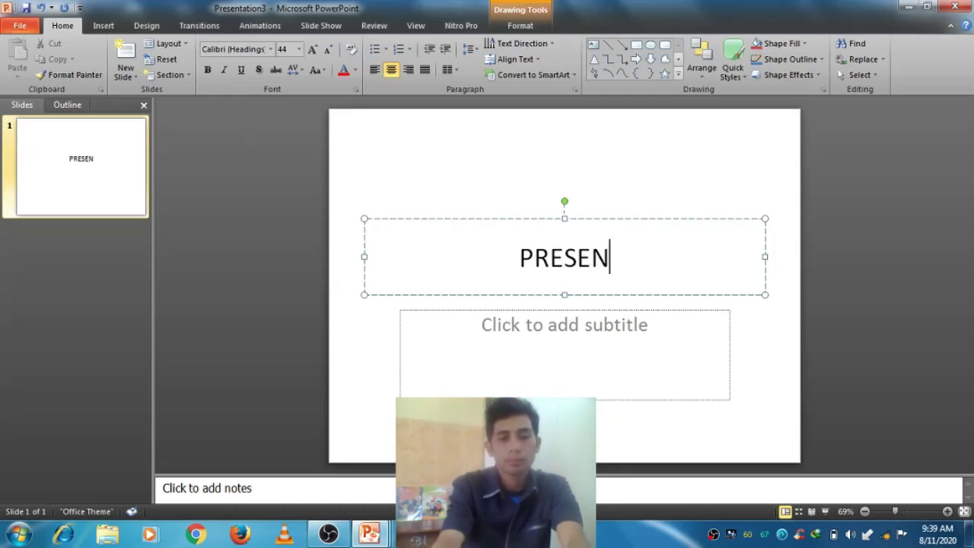
type("TASI")
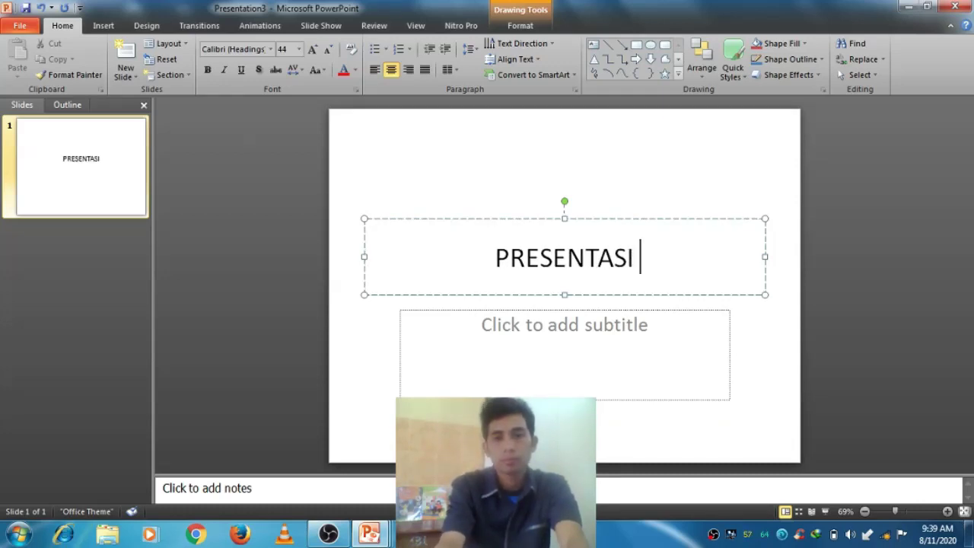
left_click(573, 343)
type("K")
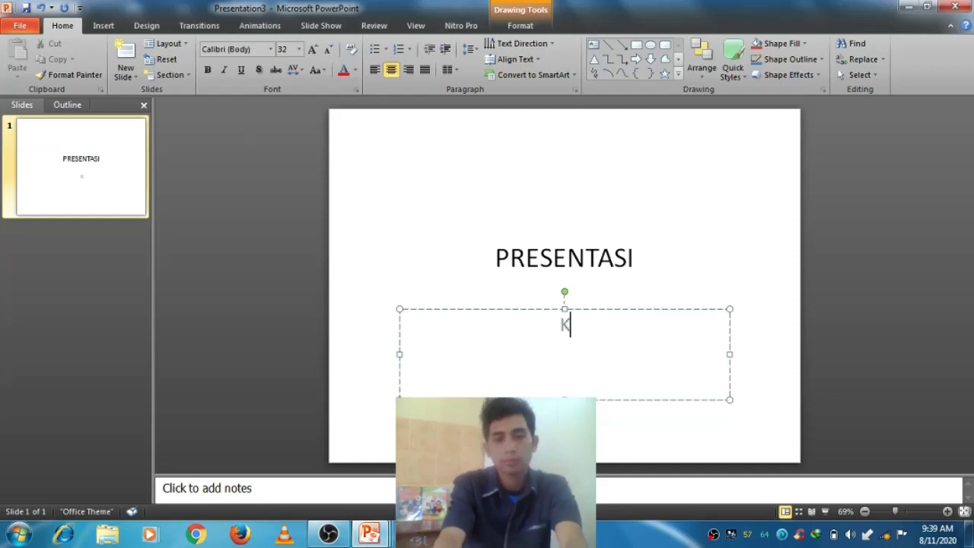
type("ELAS 5")
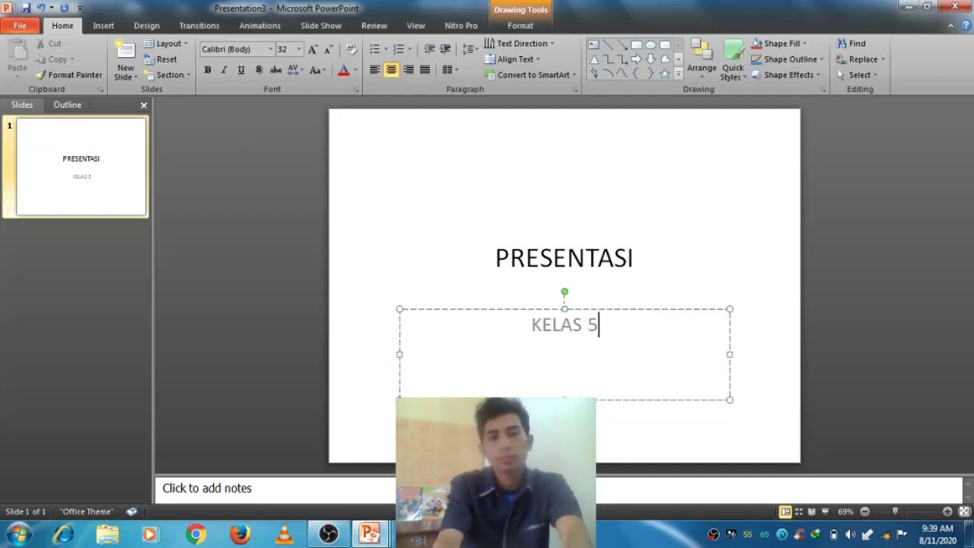
left_click(702, 211)
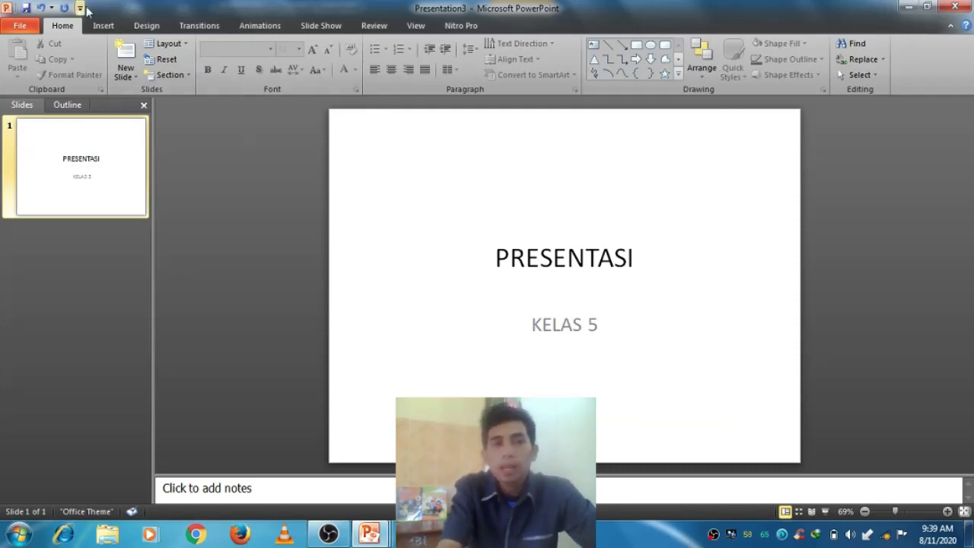
Step: Save the presentation to the Desktop as a PowerPoint Presentation with the file name PRESENTASI
left_click(20, 25)
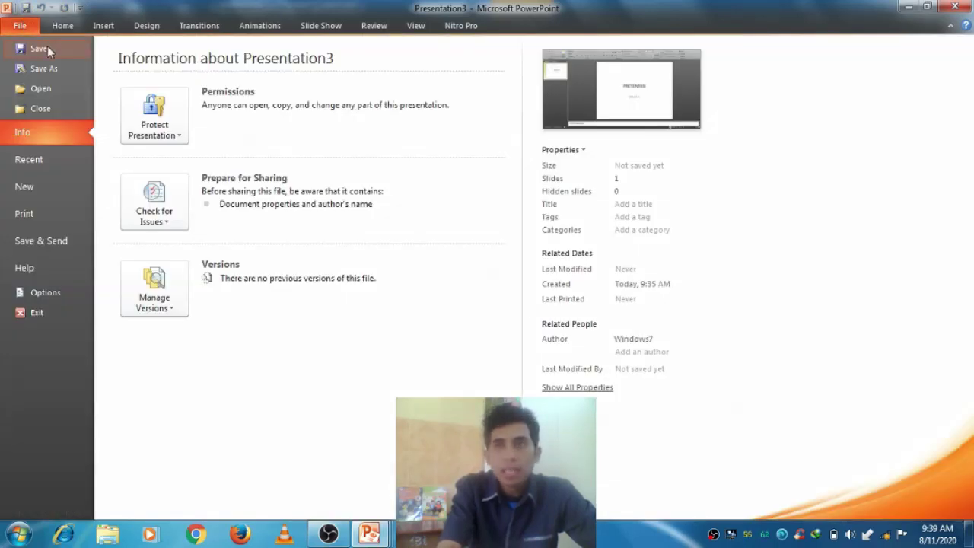
left_click(47, 47)
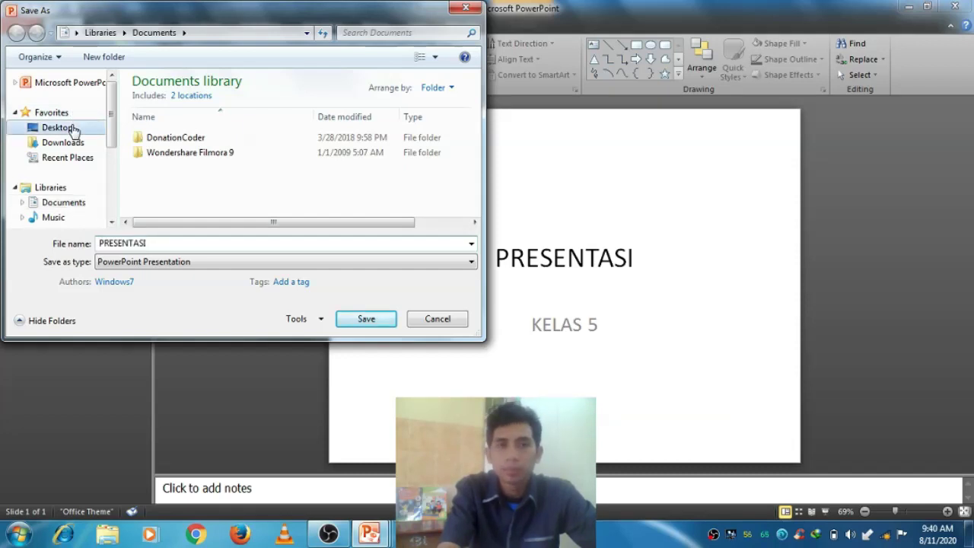
left_click(73, 130)
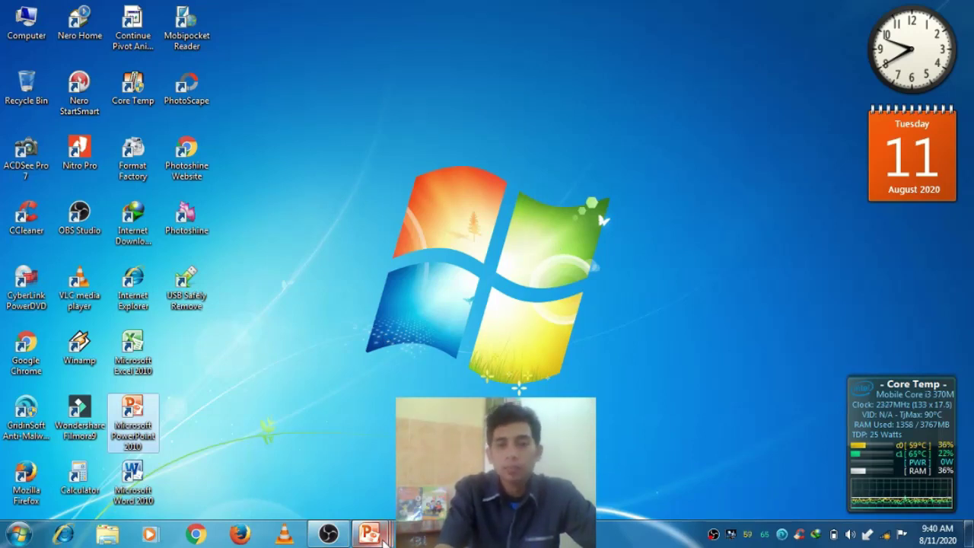
mouse_move(385, 536)
left_click(213, 456)
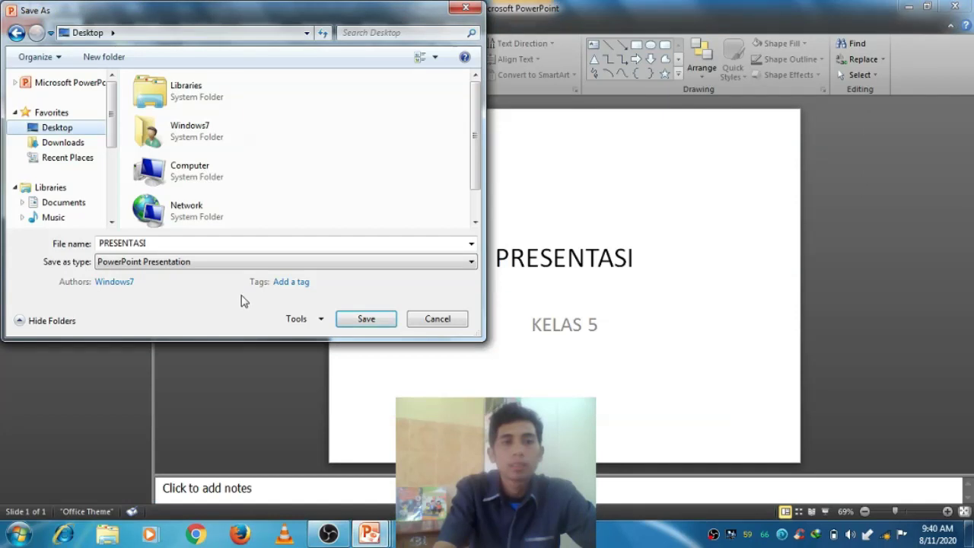
double_click(157, 244)
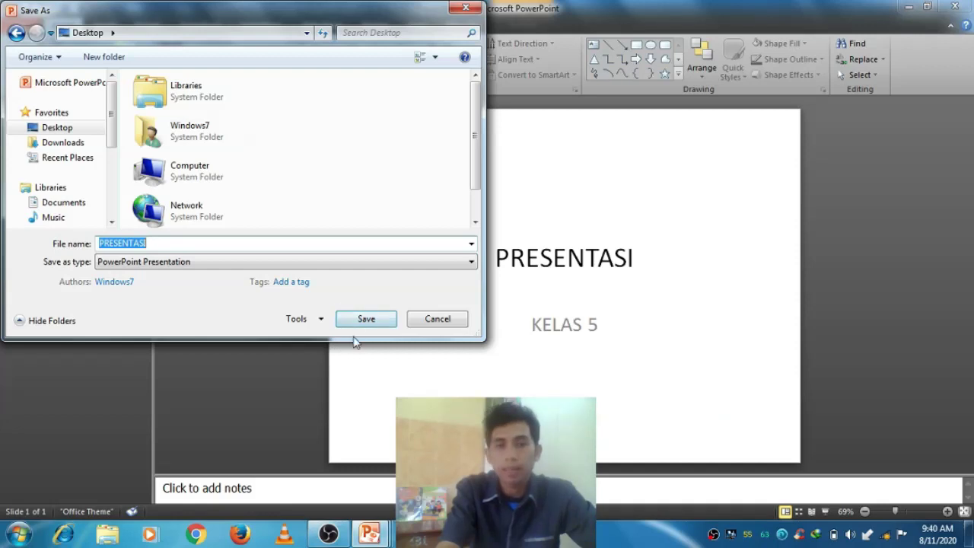
left_click(384, 324)
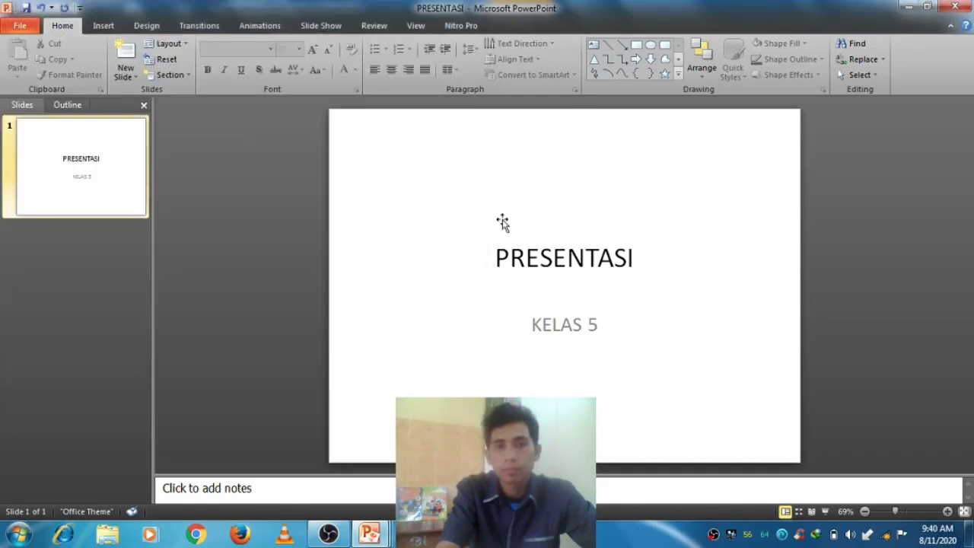
Step: Minimize the saved presentation to show the desktop and switch to the open Presentation2 window
left_click(904, 7)
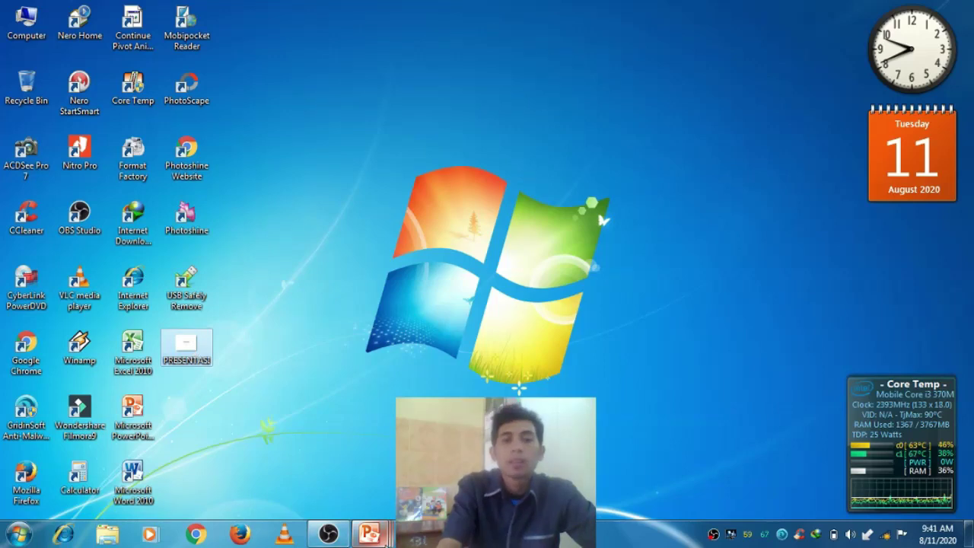
mouse_move(369, 532)
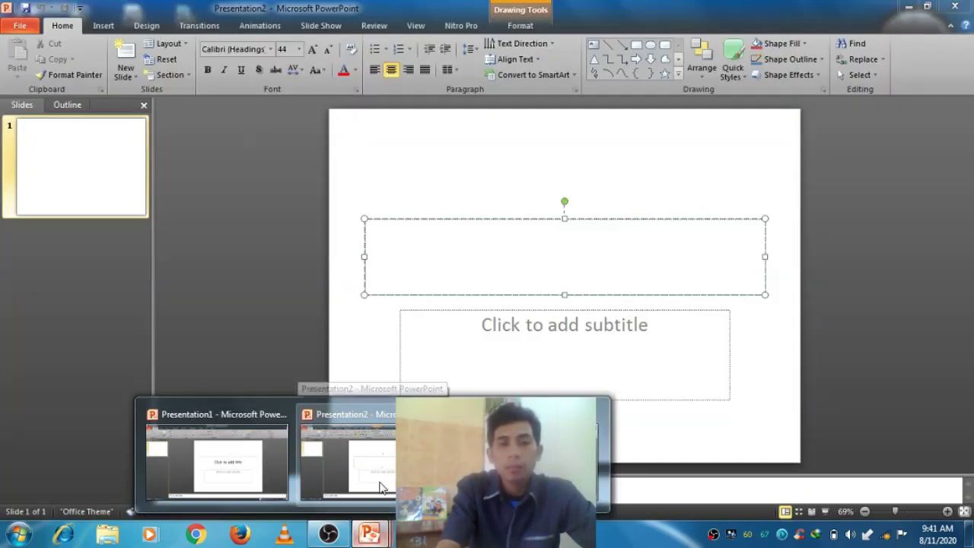
left_click(380, 487)
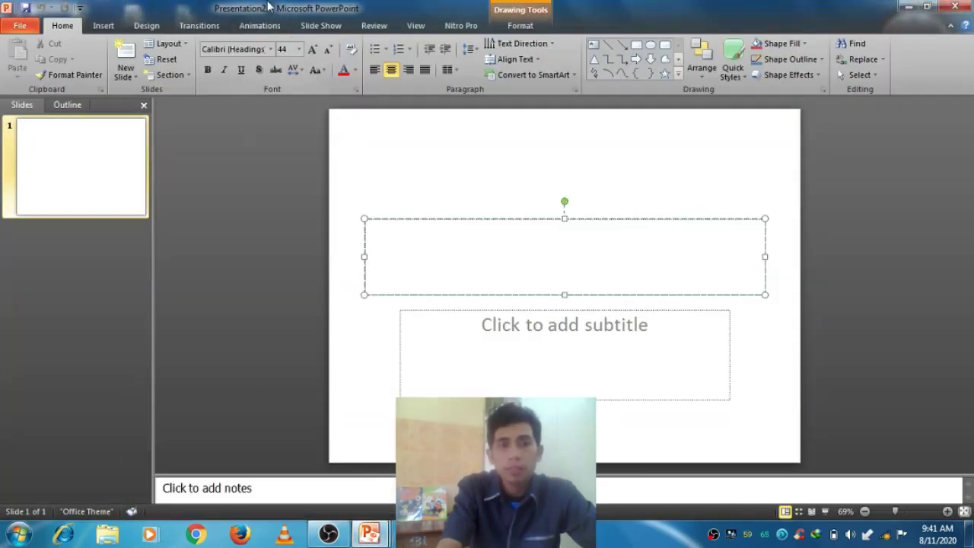
Step: Use Save As to store the blank presentation on the Desktop under the file name Presentation2
left_click(20, 27)
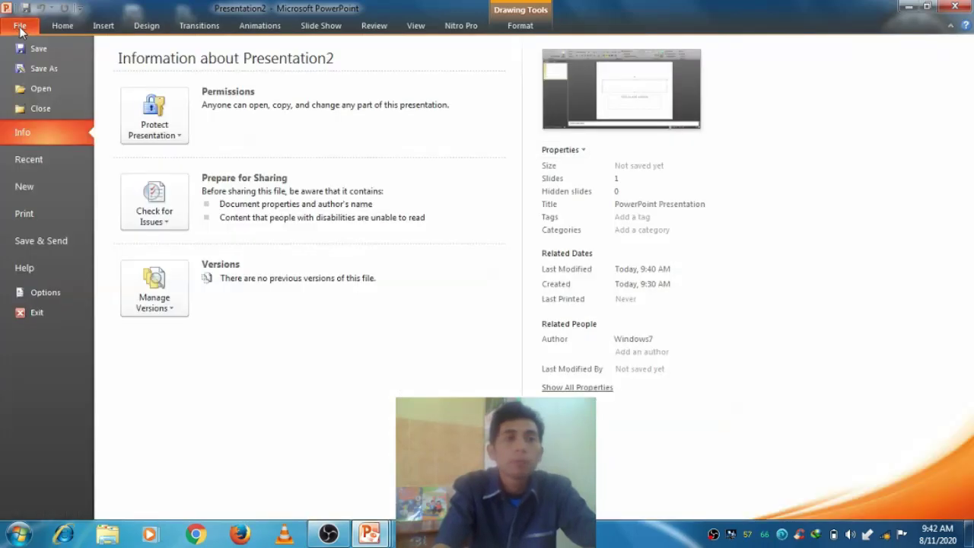
left_click(45, 69)
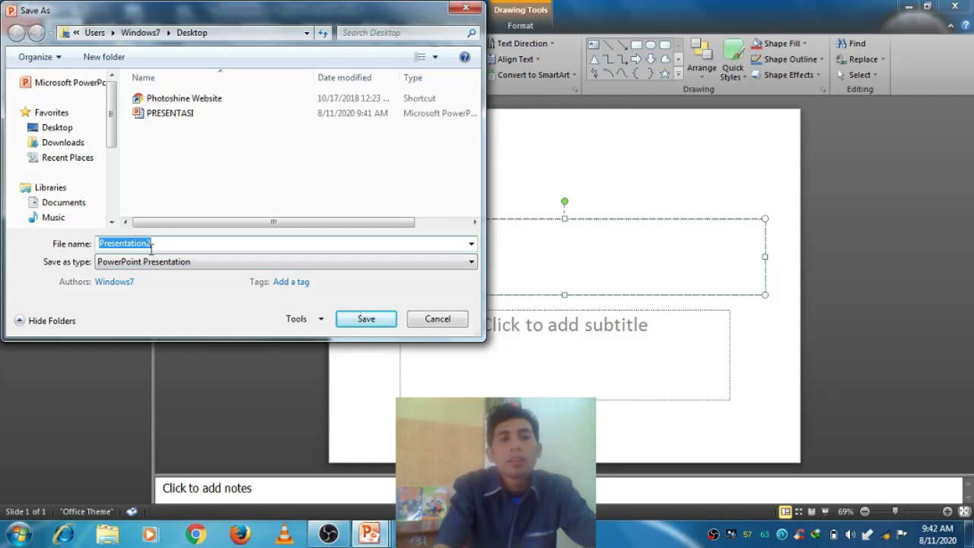
left_click(70, 127)
double_click(160, 243)
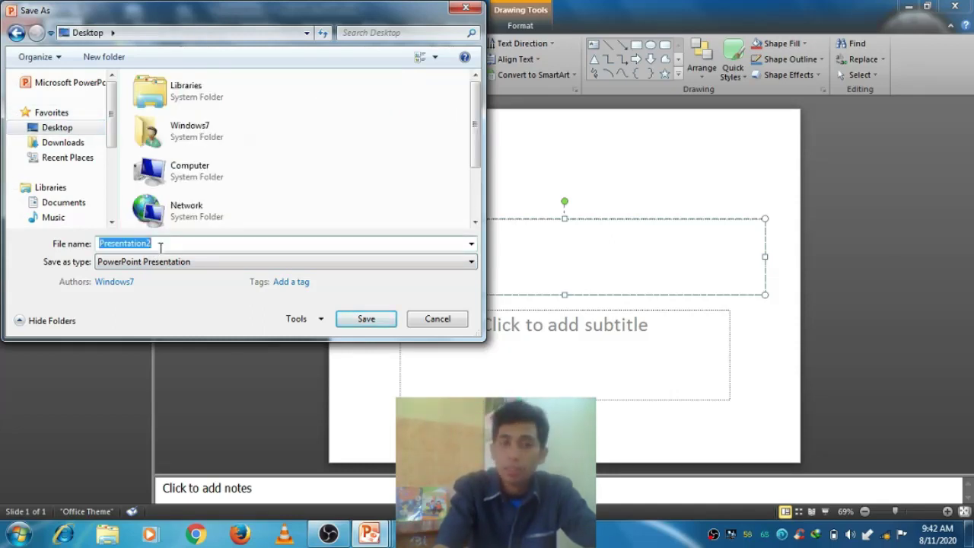
left_click_drag(477, 144, 477, 188)
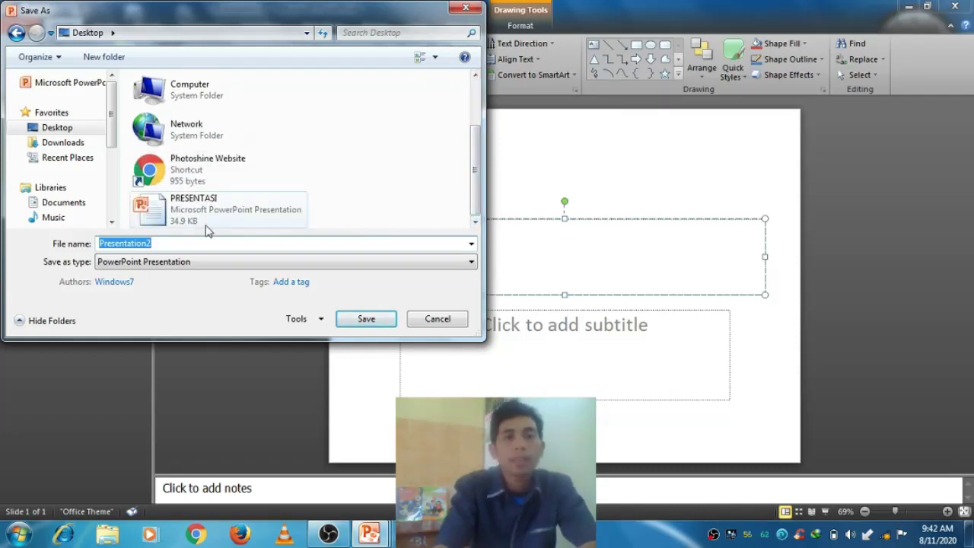
left_click(366, 319)
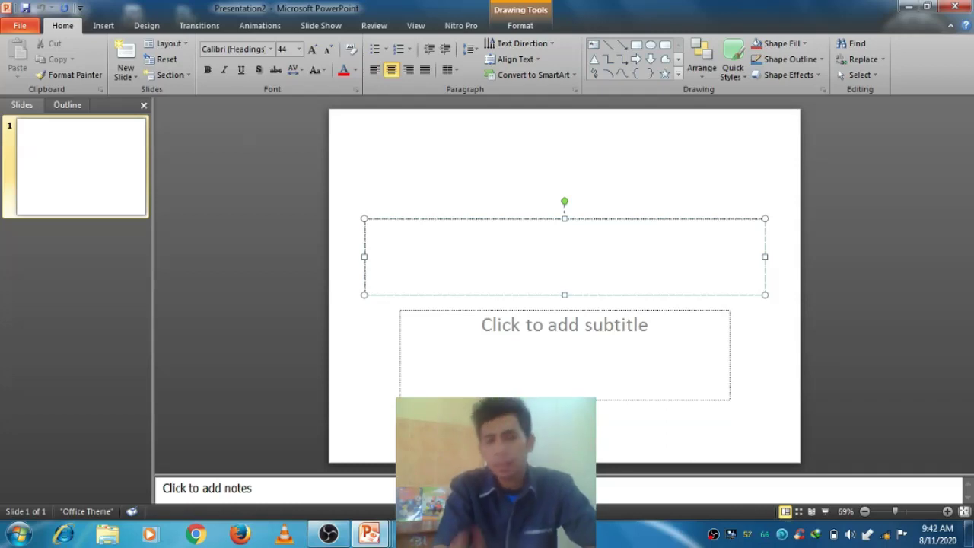
Step: Close the open presentations and reopen the PRESENTASI file from the desktop
key("alt+F4")
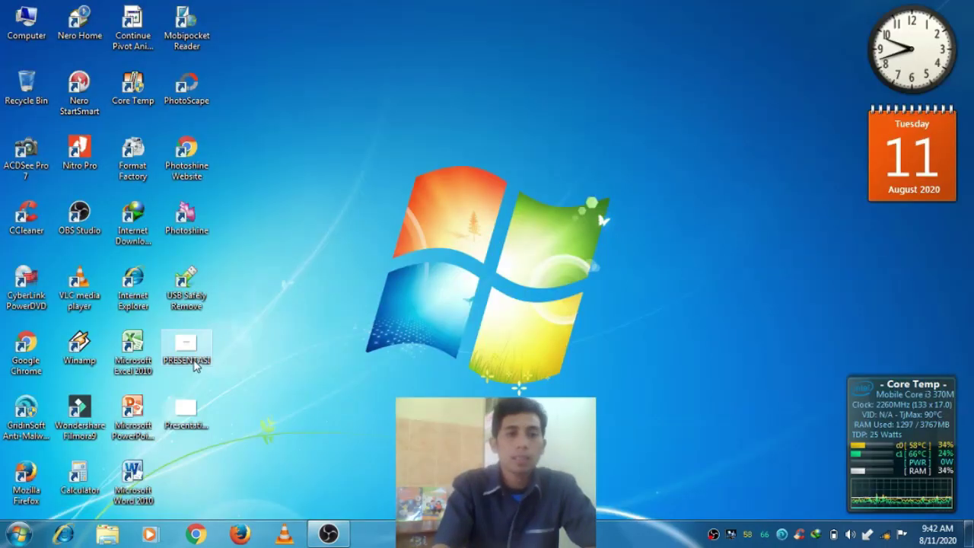
left_click(193, 360)
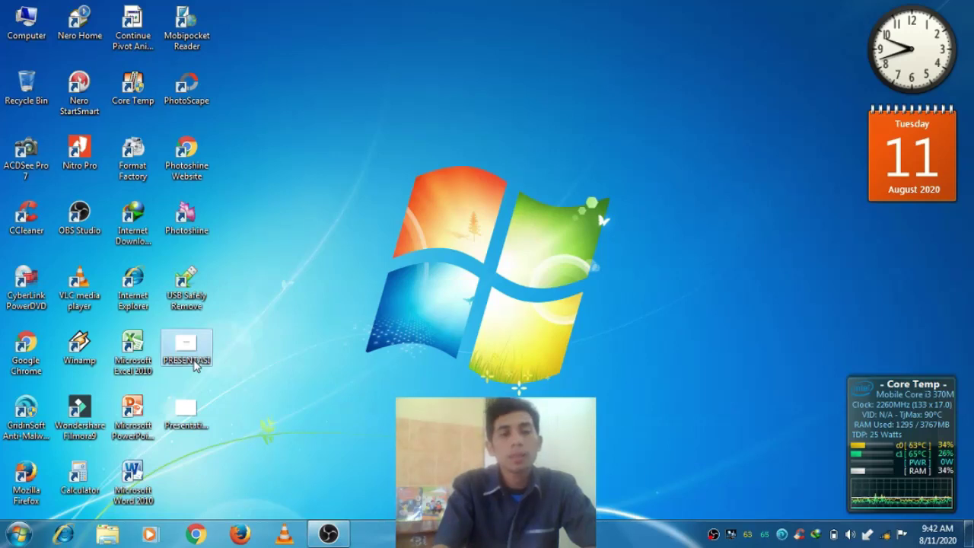
double_click(194, 364)
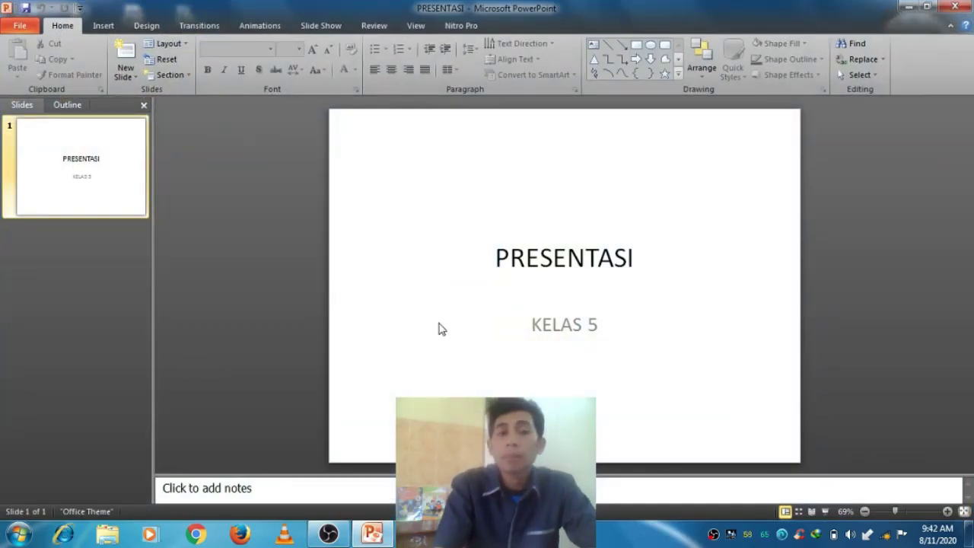
Step: Minimize PRESENTASI, view the Presentation2 window, and bring PRESENTASI back to the front
left_click(906, 7)
left_click(371, 533)
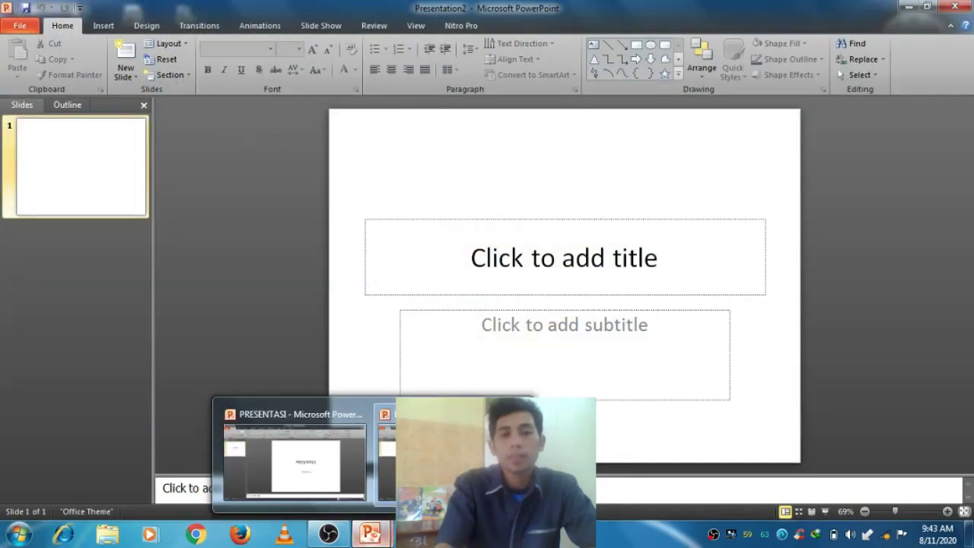
mouse_move(379, 534)
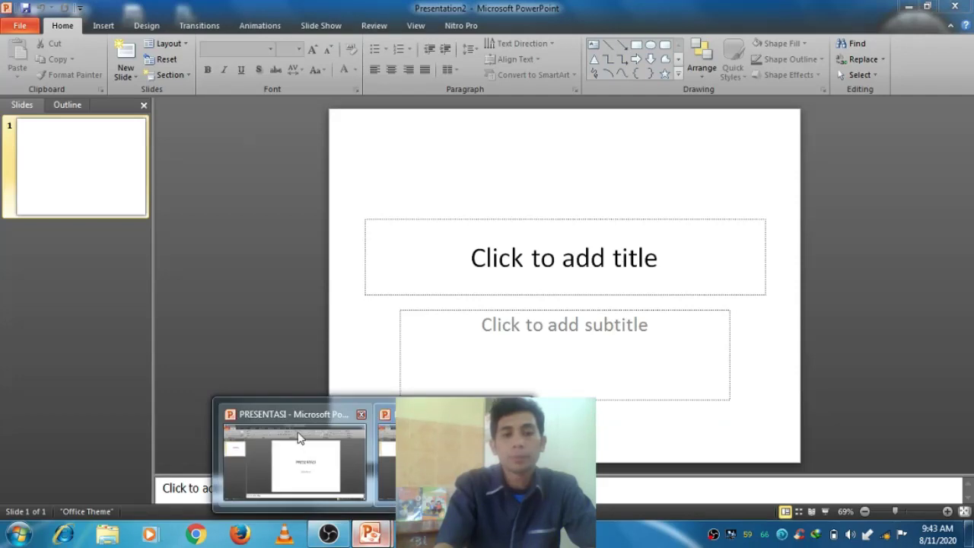
left_click(297, 432)
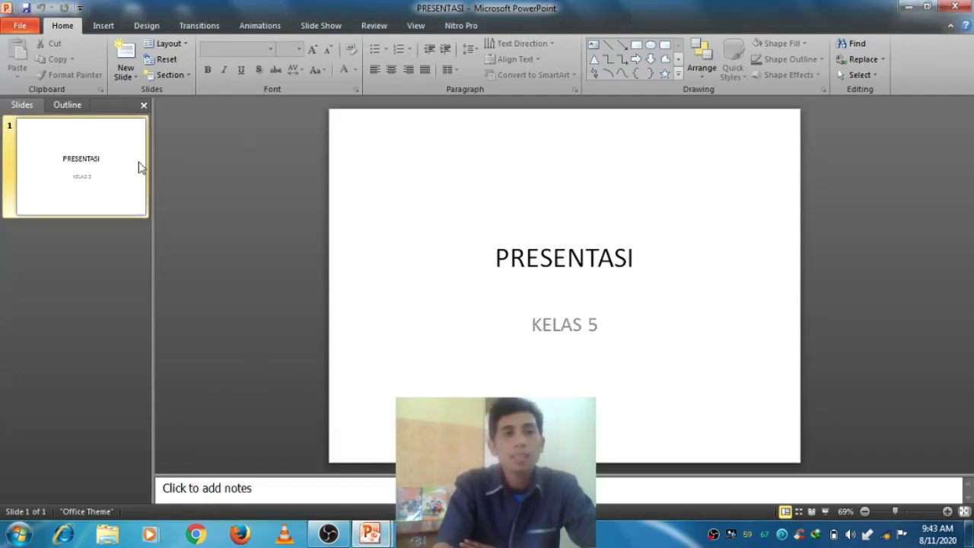
Step: Add a second slide to PRESENTASI and give it the title "KELAS 5"
left_click(127, 63)
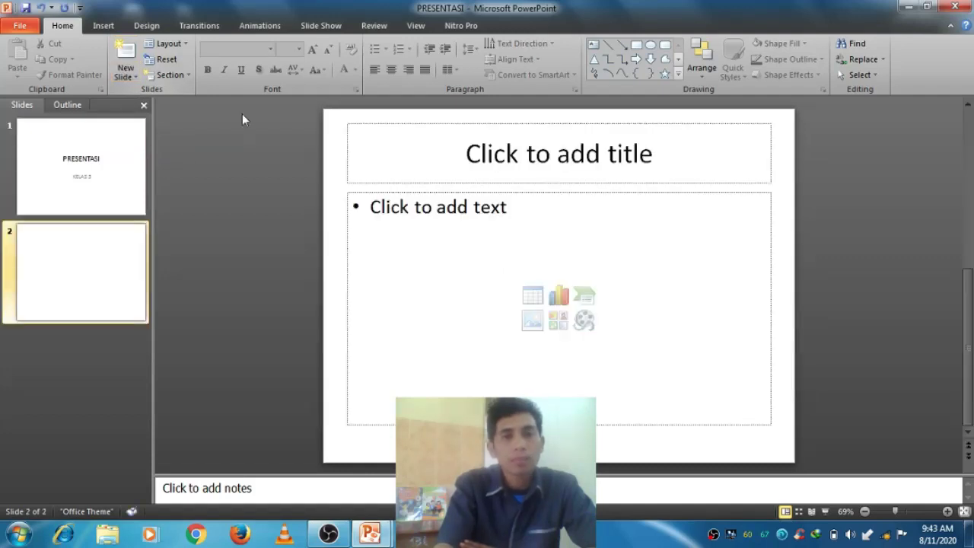
left_click(533, 167)
type("KELAS")
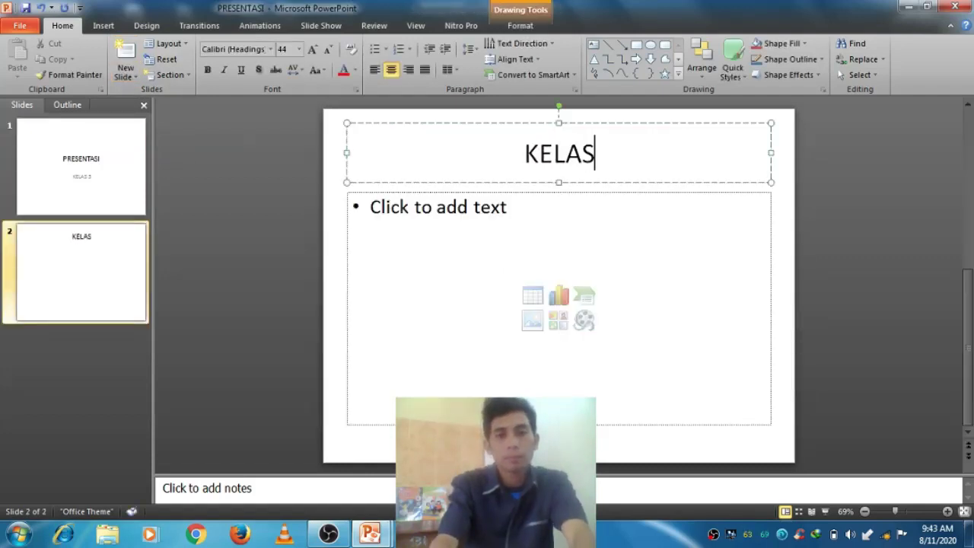
type("5")
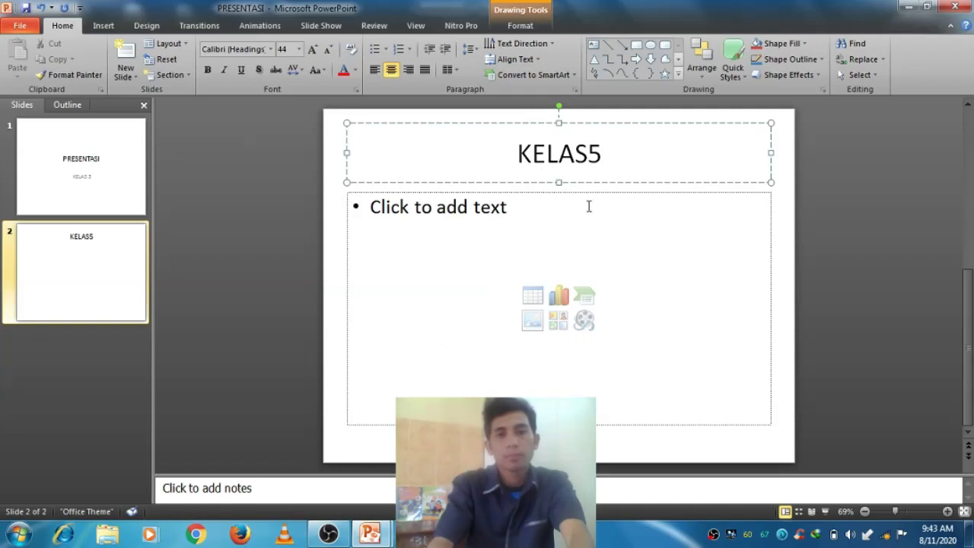
key("BackSpace")
type("5")
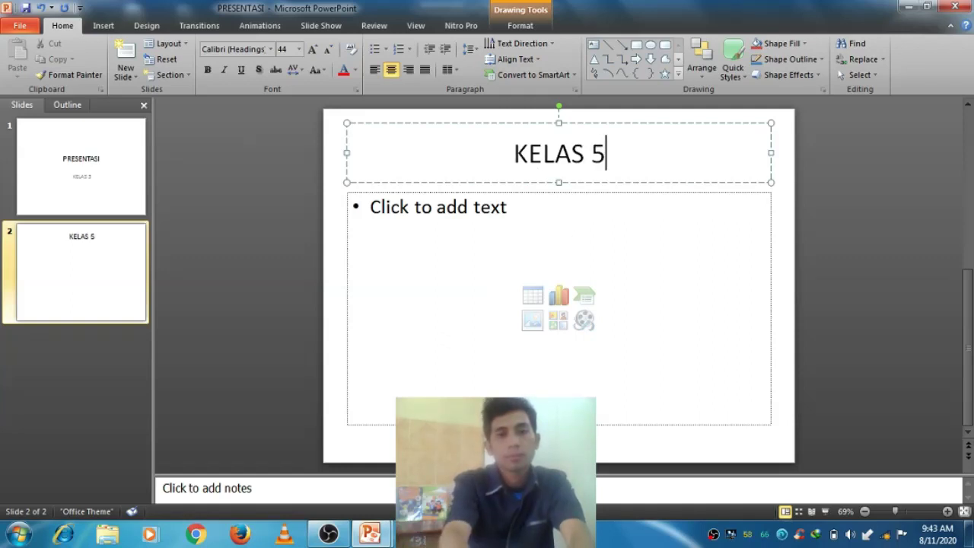
Step: Fill the body placeholder of slide 2 with the numbers 1 to 5, each on its own line
left_click(575, 240)
type("1")
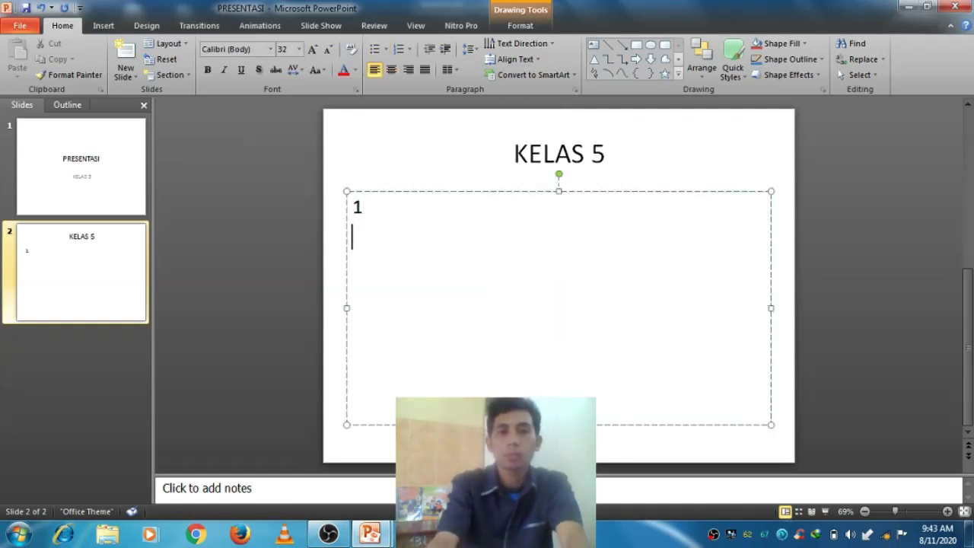
key("Return")
type("2")
key("Return")
type("3")
key("Return")
type("4")
key("Return")
type("5")
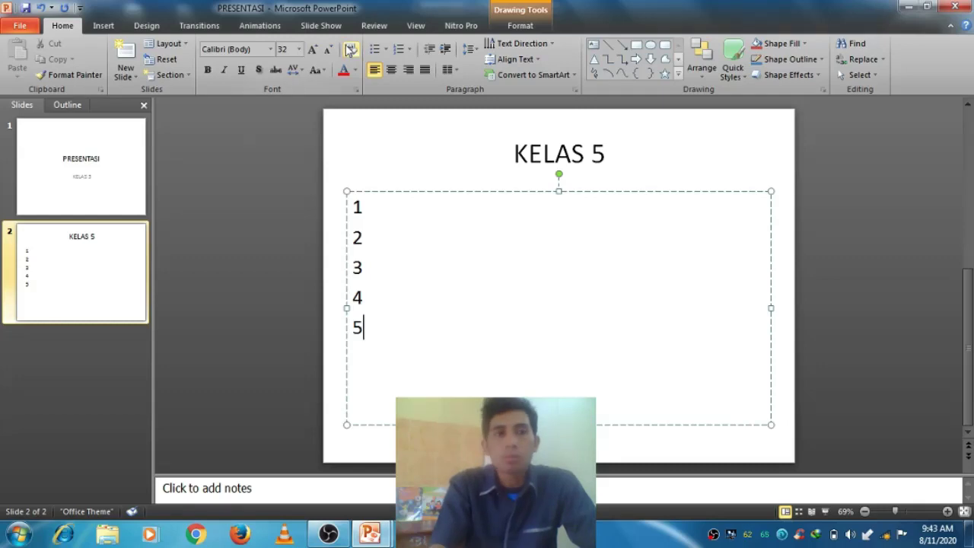
Step: Save the changes to PRESENTASI under its existing name and close the presentation
left_click(22, 27)
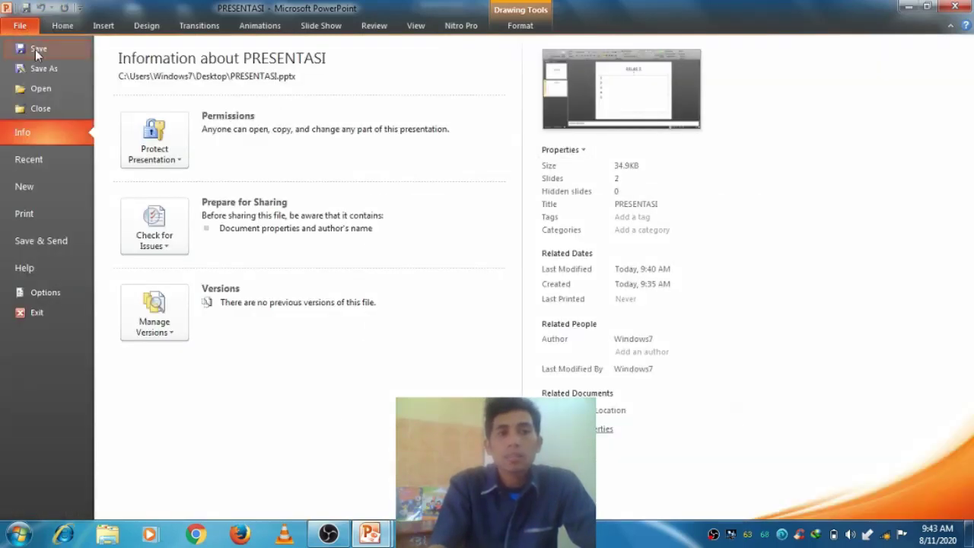
left_click(37, 50)
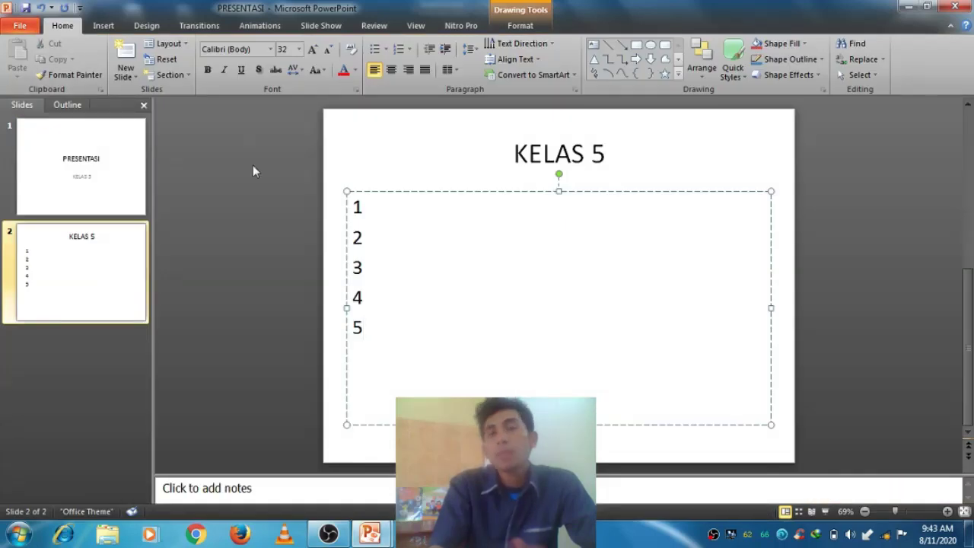
left_click(957, 9)
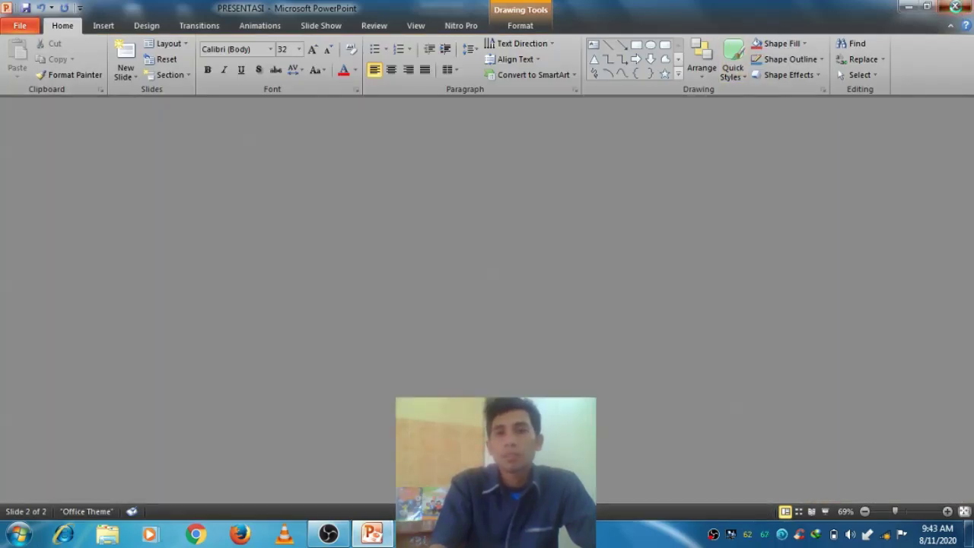
Step: Reopen PRESENTASI from the desktop and display slide 2 to check the saved content
left_click(908, 9)
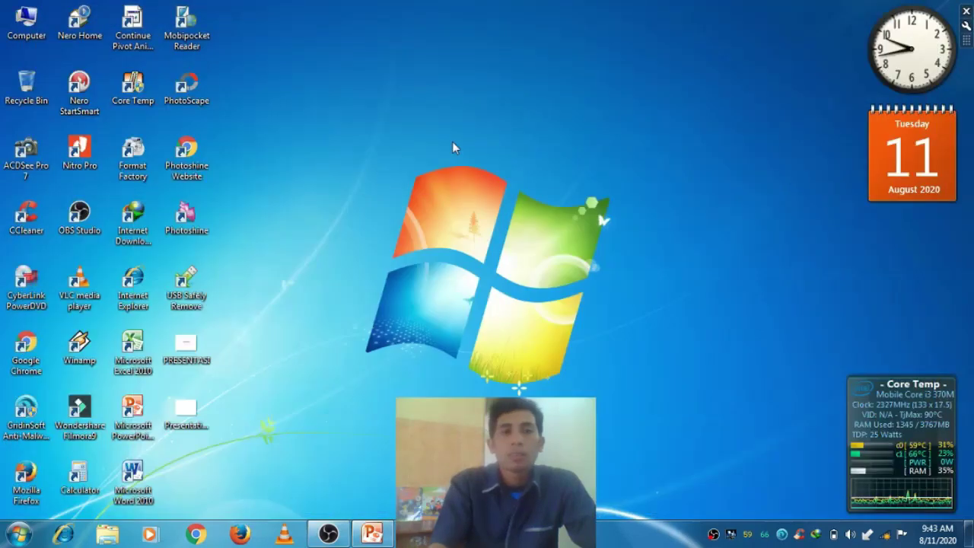
double_click(180, 352)
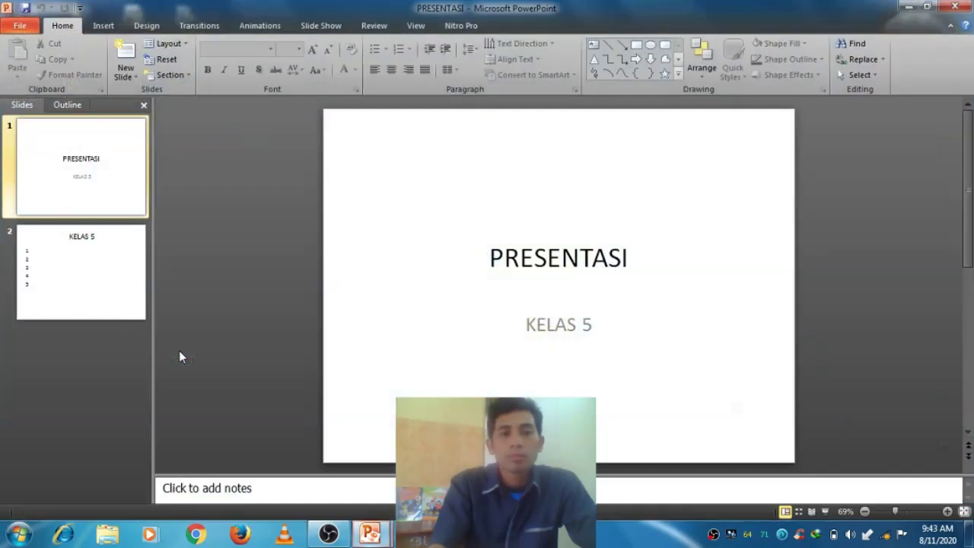
left_click(97, 293)
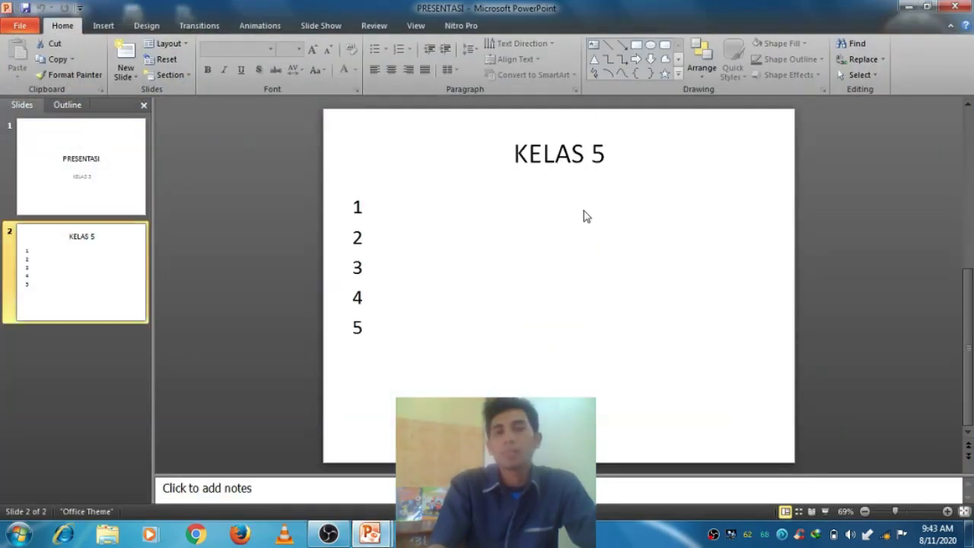
Step: Switch to the open Presentation2 window and enter "PRESENTASI KELAS 5" as the slide title
left_click(908, 7)
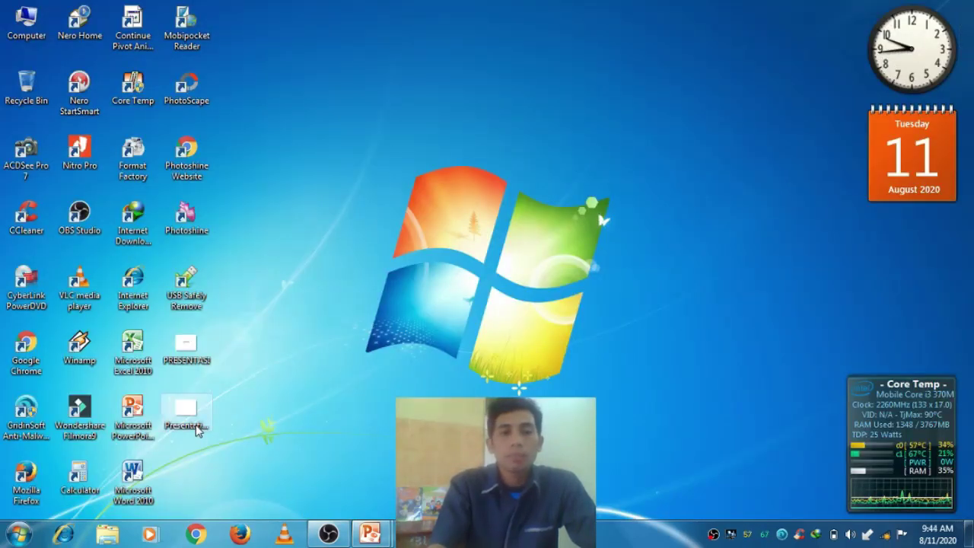
mouse_move(373, 535)
left_click(345, 499)
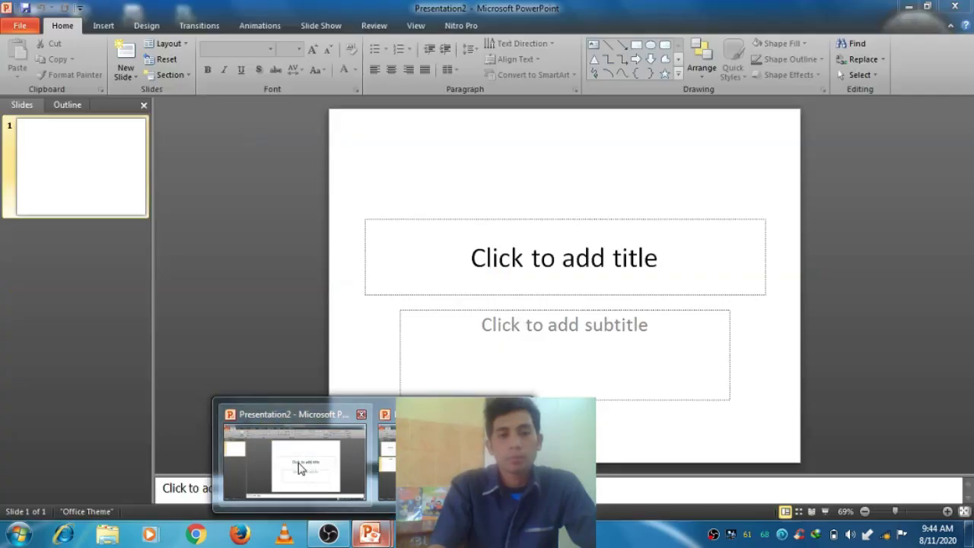
left_click(562, 263)
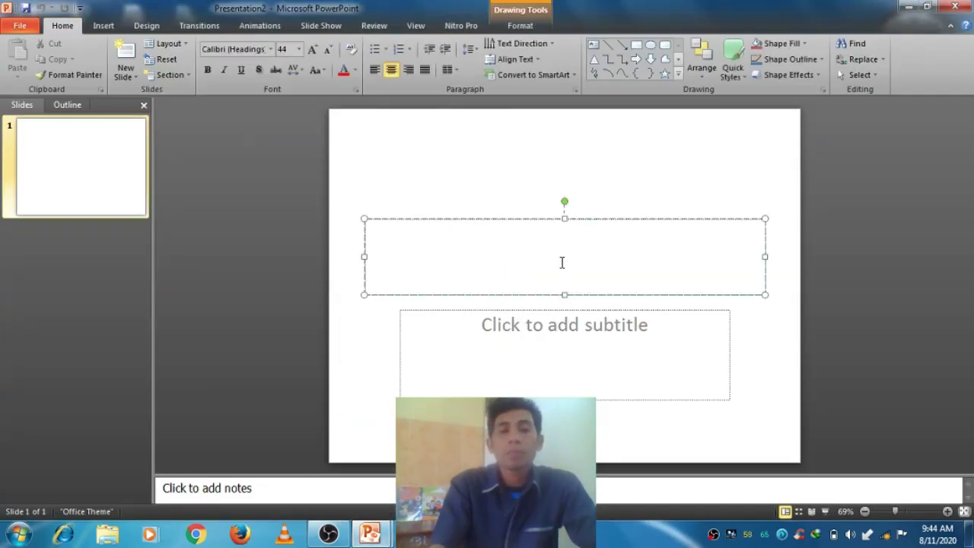
type("PRESE")
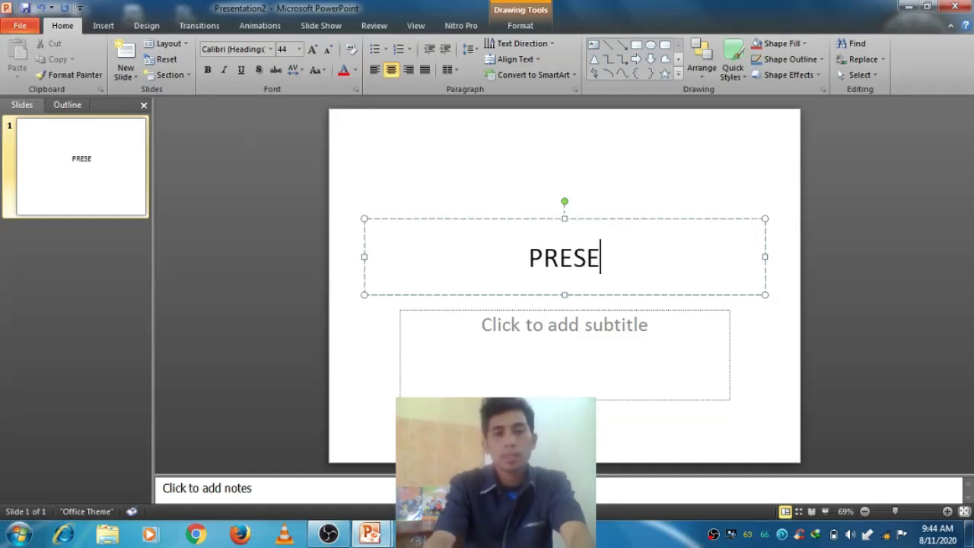
type("NTASI")
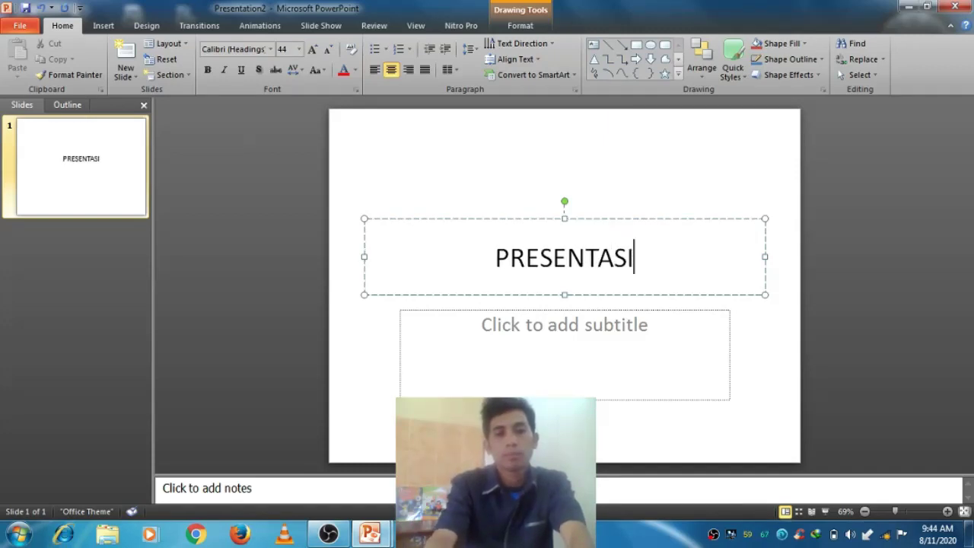
type(" KELAS")
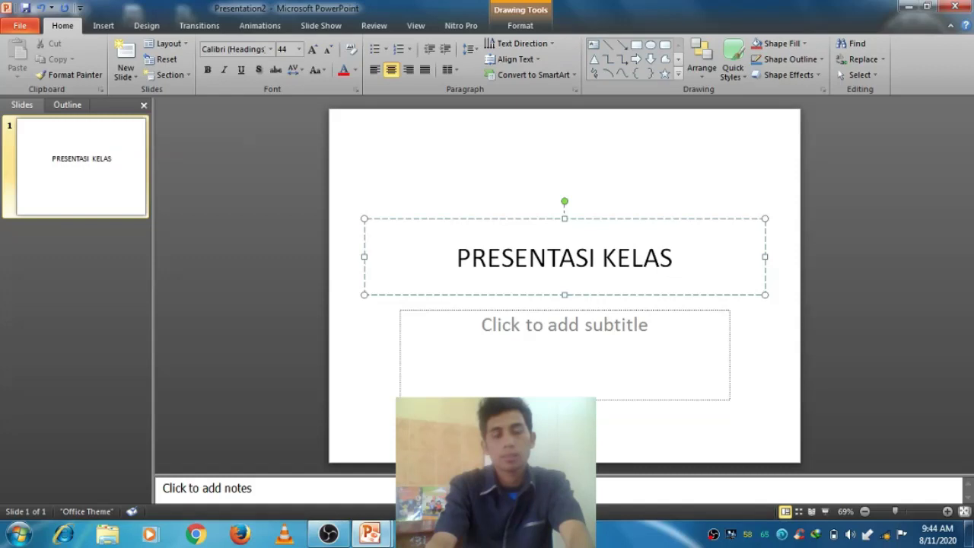
type(" 5")
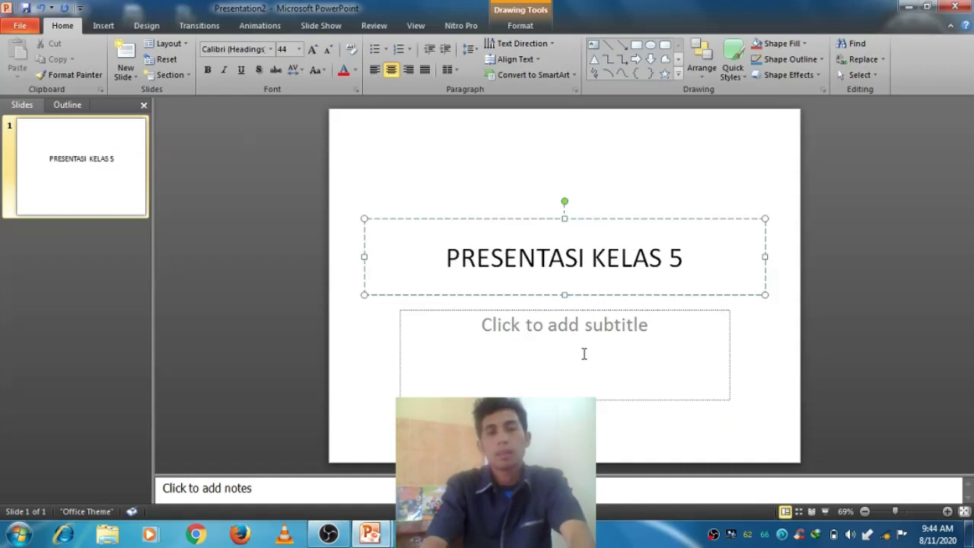
Step: Enter "KARYA: ......." as the subtitle of the title slide
left_click(583, 352)
type("KA")
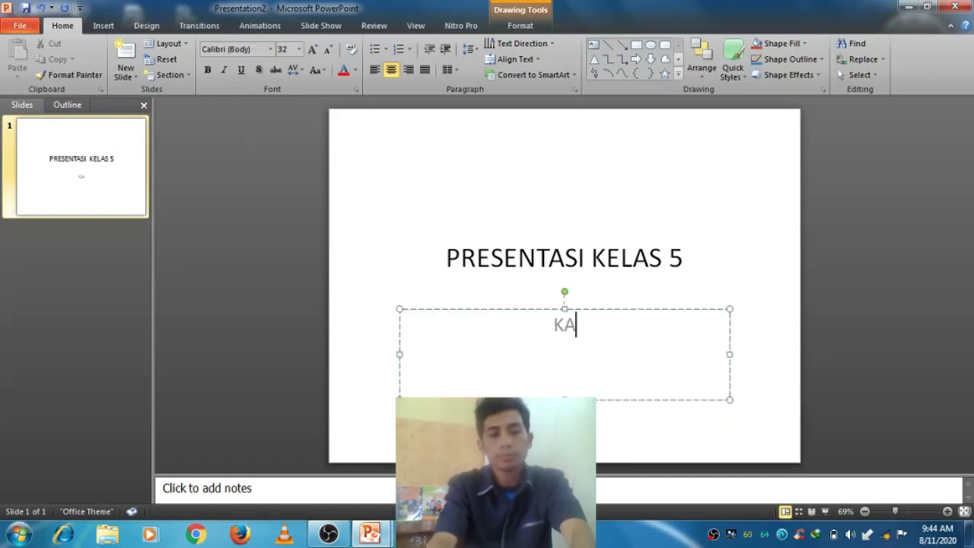
type("RYA: .......")
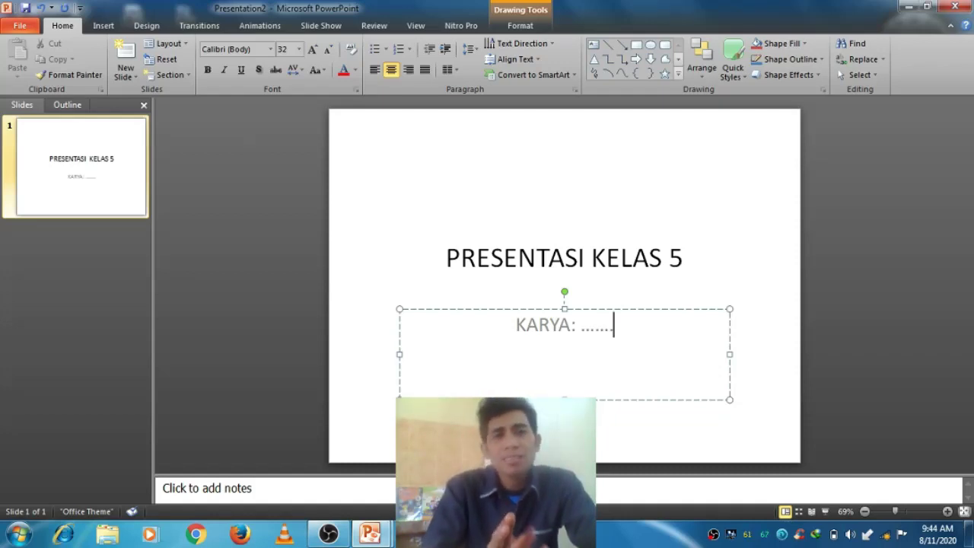
Step: Use Save As to store the edited presentation on the Desktop under the new file name "Presentation 3"
left_click(19, 25)
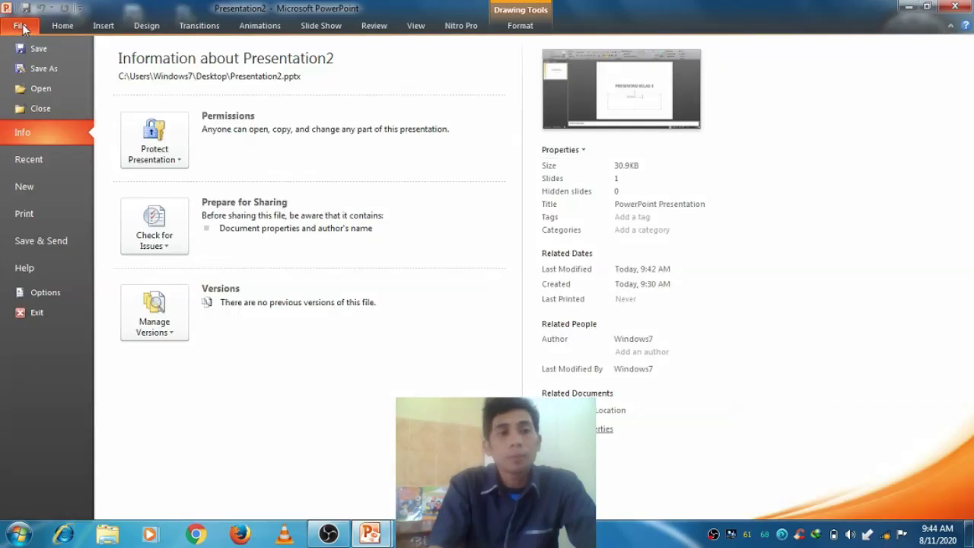
left_click(46, 69)
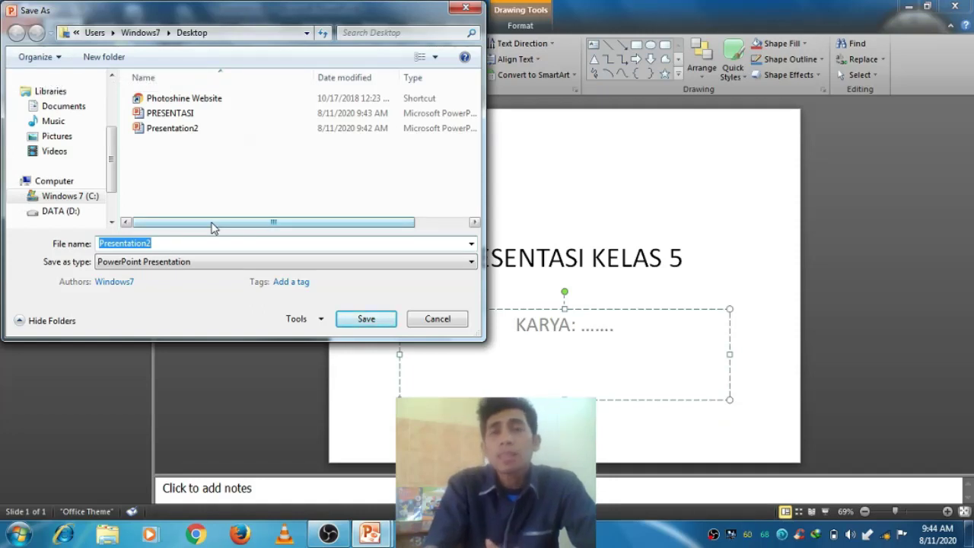
left_click_drag(101, 13, 203, 58)
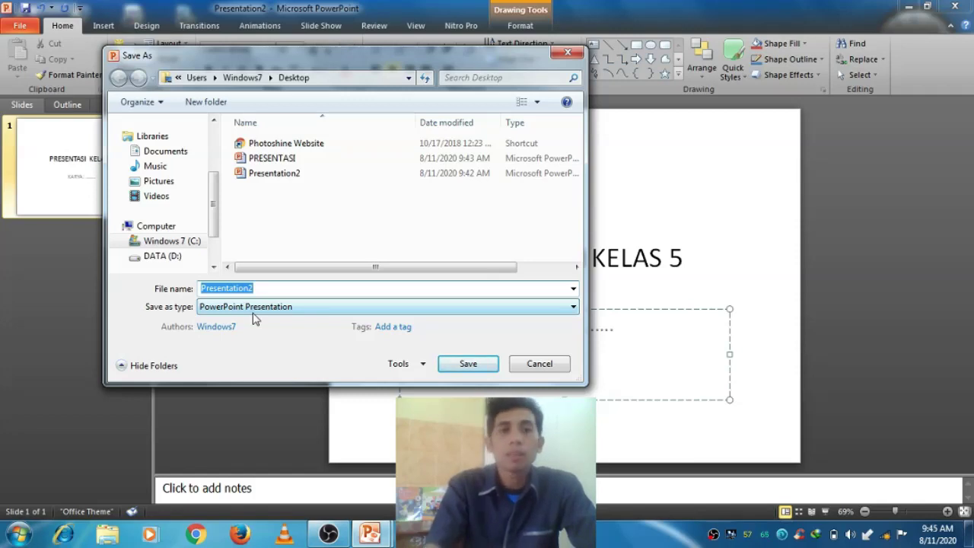
left_click(283, 175)
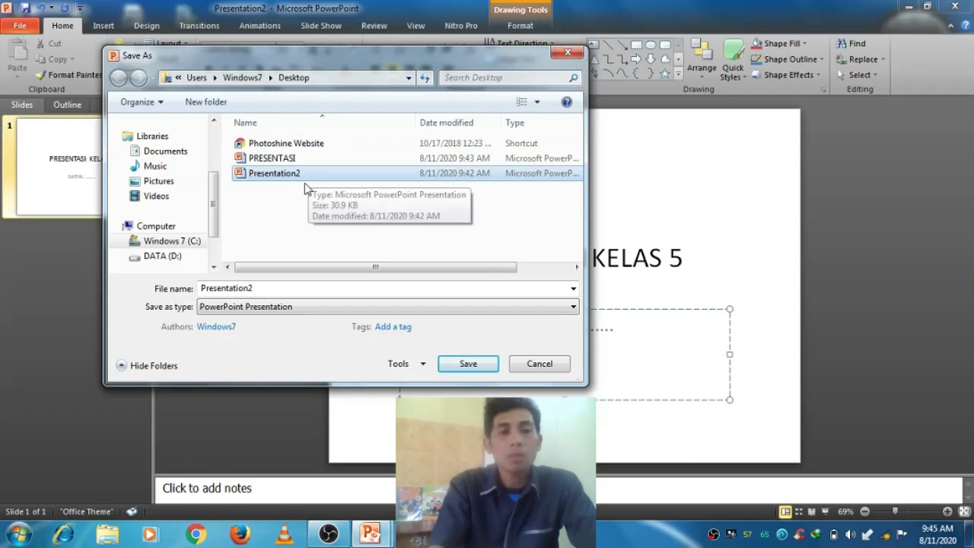
left_click(260, 288)
key("BackSpace")
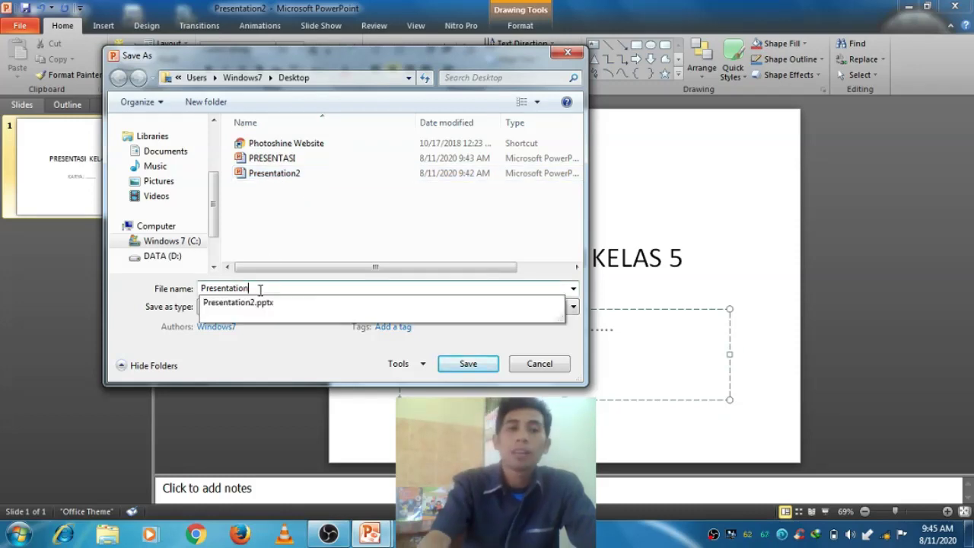
type("3")
key("Tab")
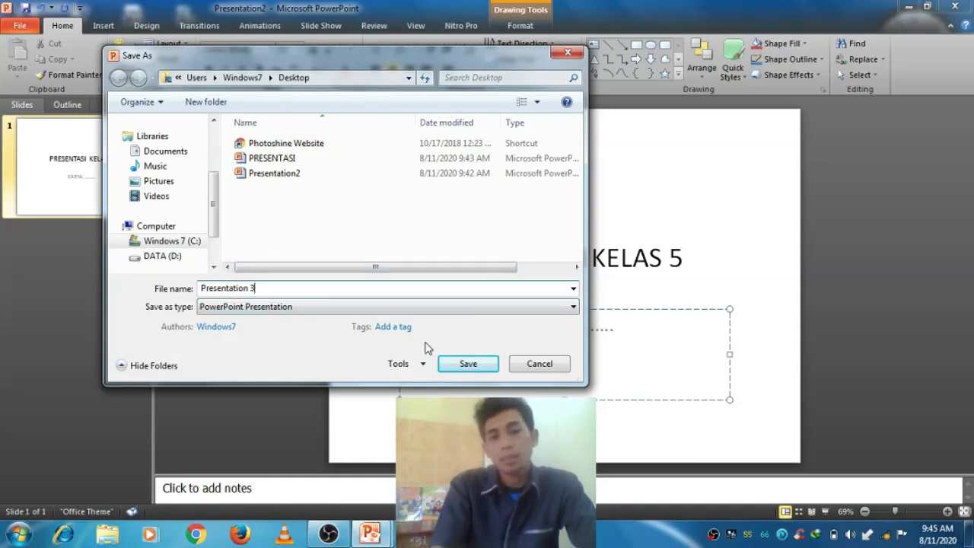
left_click(486, 365)
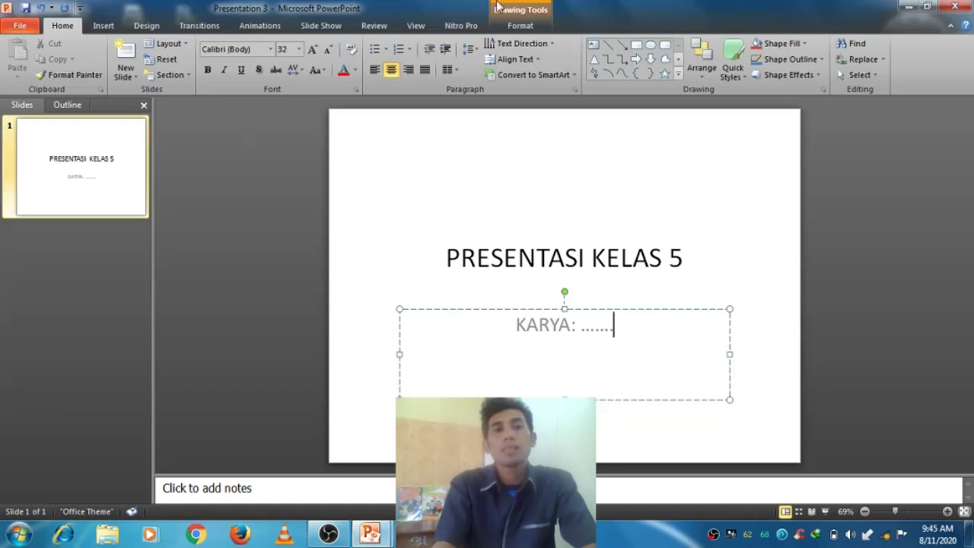
Step: Close Presentation 3 and the remaining PRESENTASI window to return to the desktop
left_click(955, 6)
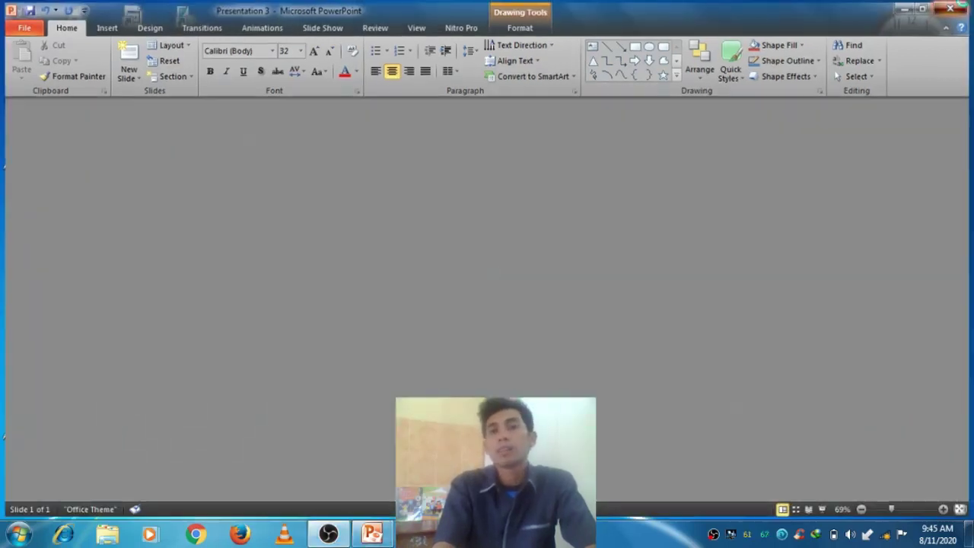
left_click(391, 536)
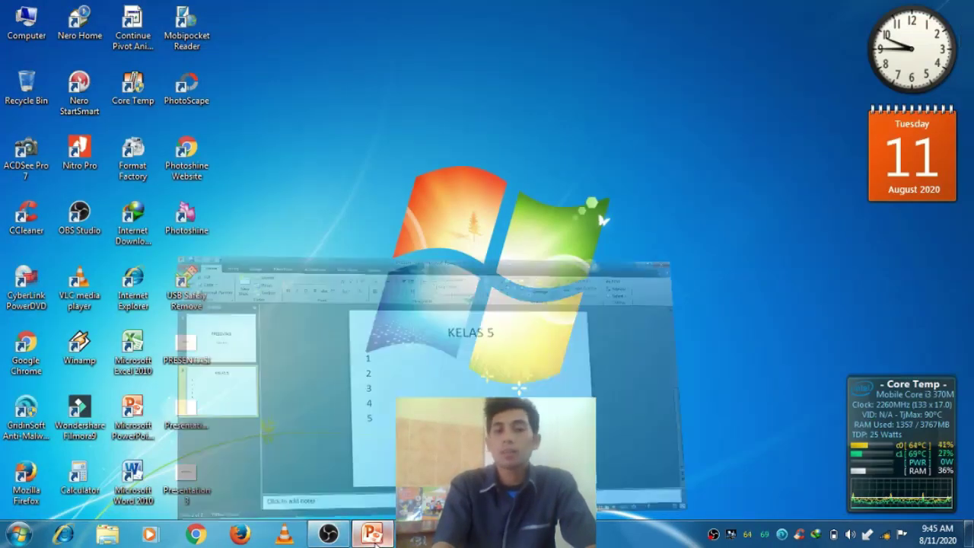
left_click(952, 9)
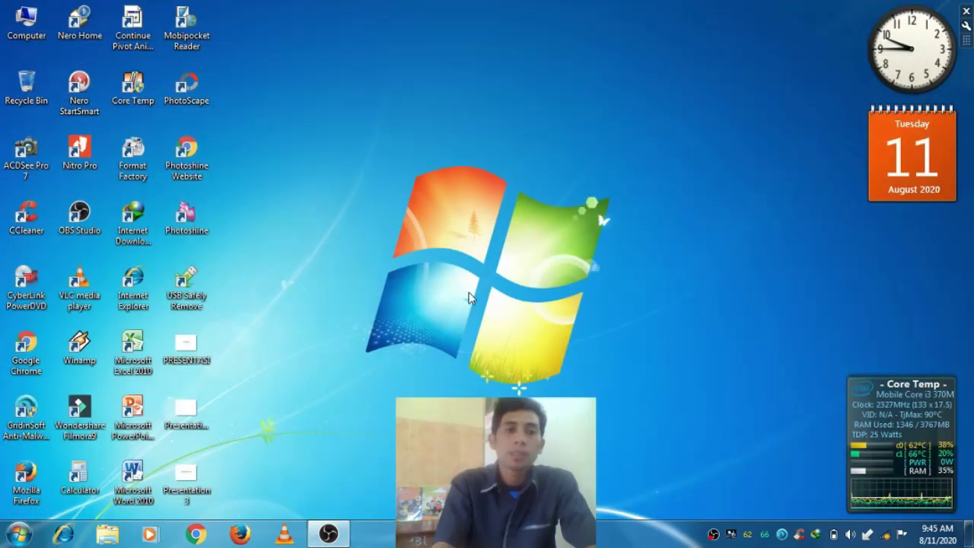
Step: Move the three presentation files to the middle of the desktop, with PRESENTASI above Presentation2 and Presentation 3, and select PRESENTASI
left_click_drag(187, 351, 456, 84)
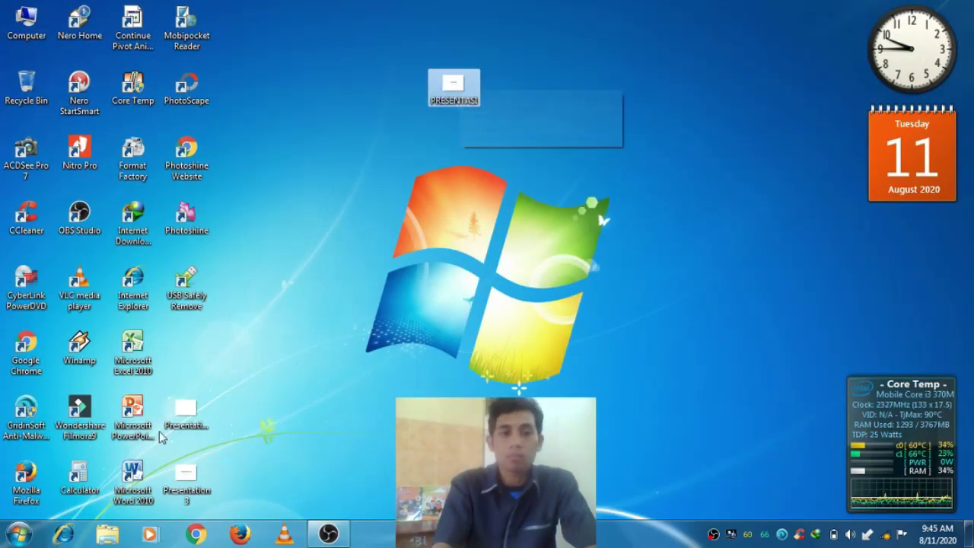
left_click_drag(186, 426, 395, 166)
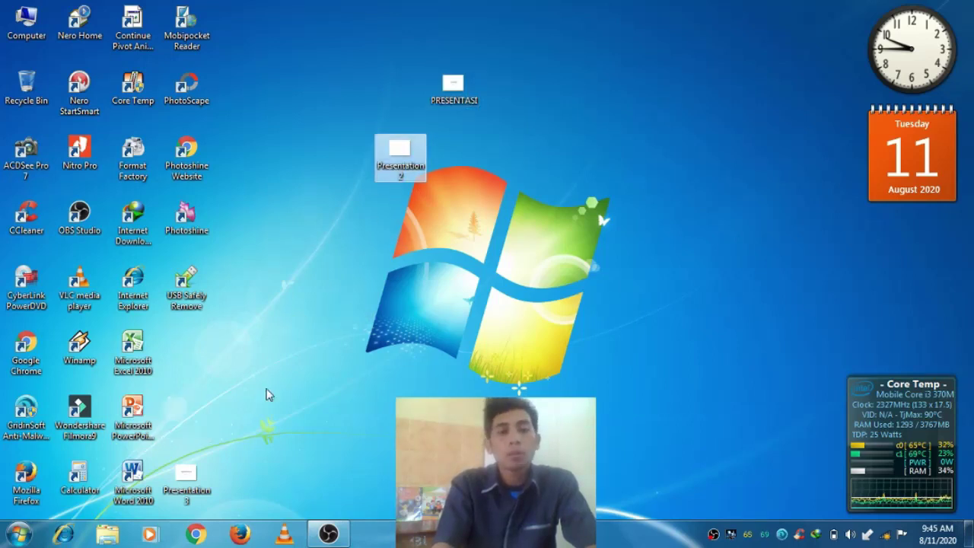
left_click_drag(185, 474, 506, 175)
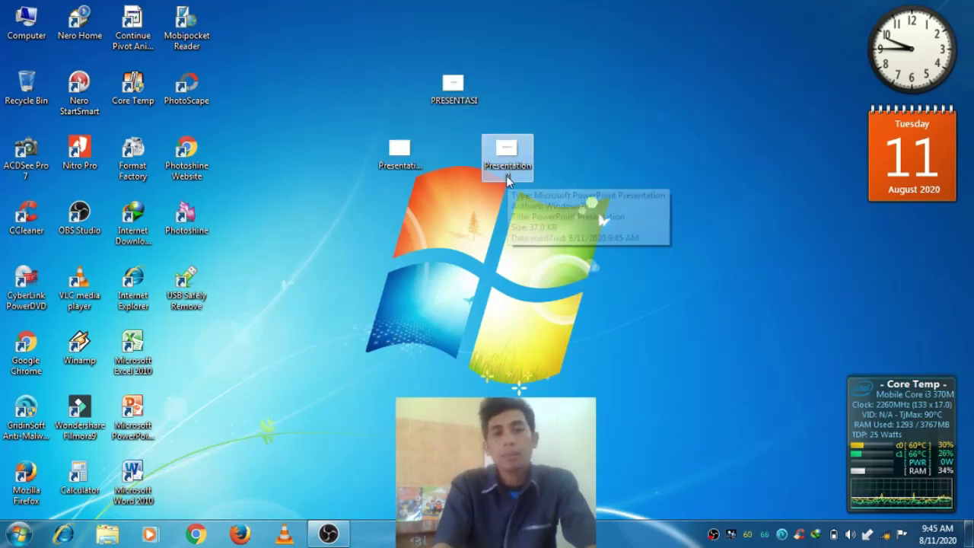
left_click(464, 90)
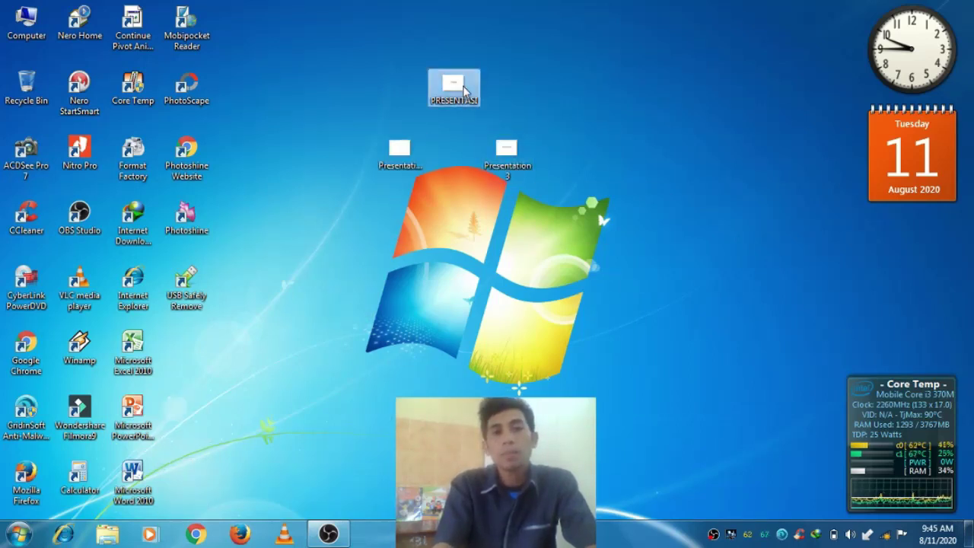
Step: Select Presentation2 and Presentation 3 in turn on the desktop, and open the PRESENTASI file
left_click(398, 175)
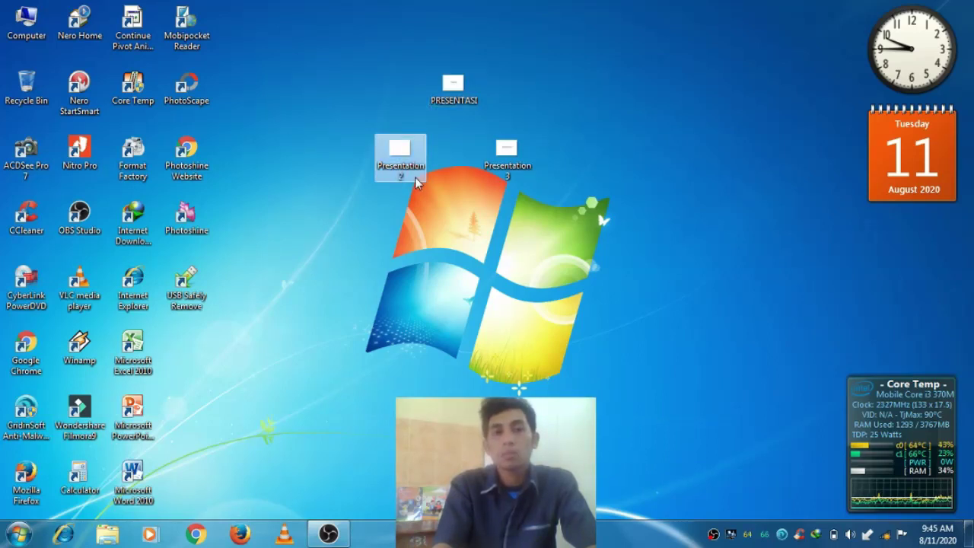
left_click(531, 181)
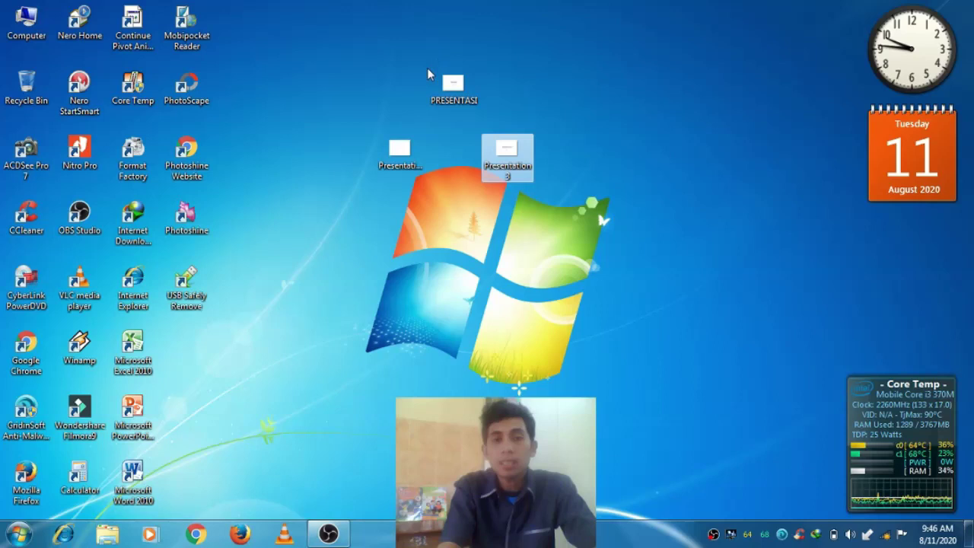
double_click(461, 101)
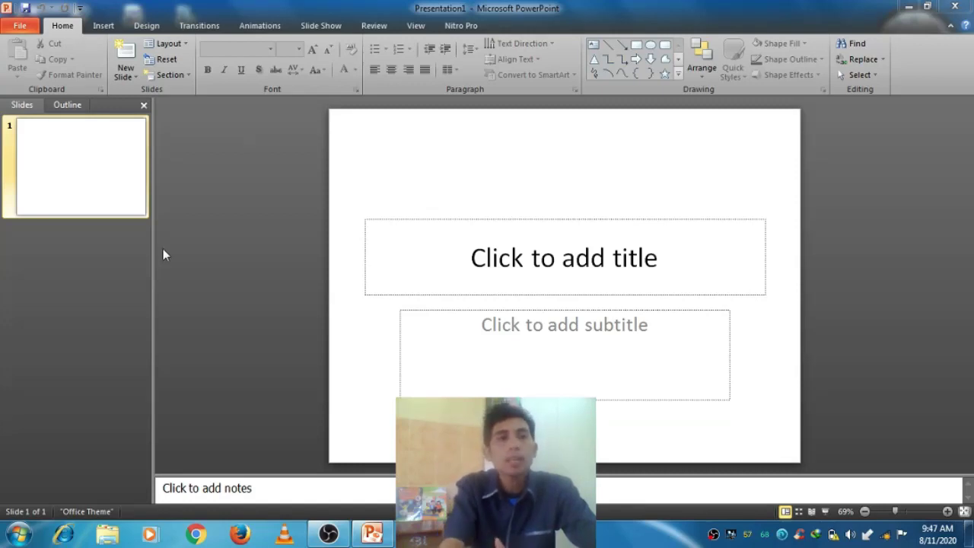
Step: Open the PRESENTASI presentation from the Desktop folder with the Open command, and exit the program
left_click(20, 28)
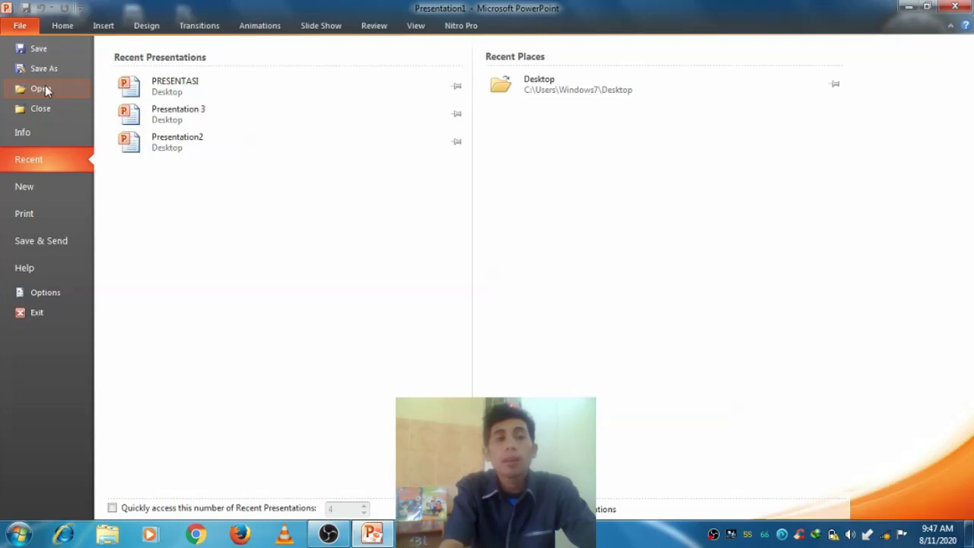
left_click(41, 88)
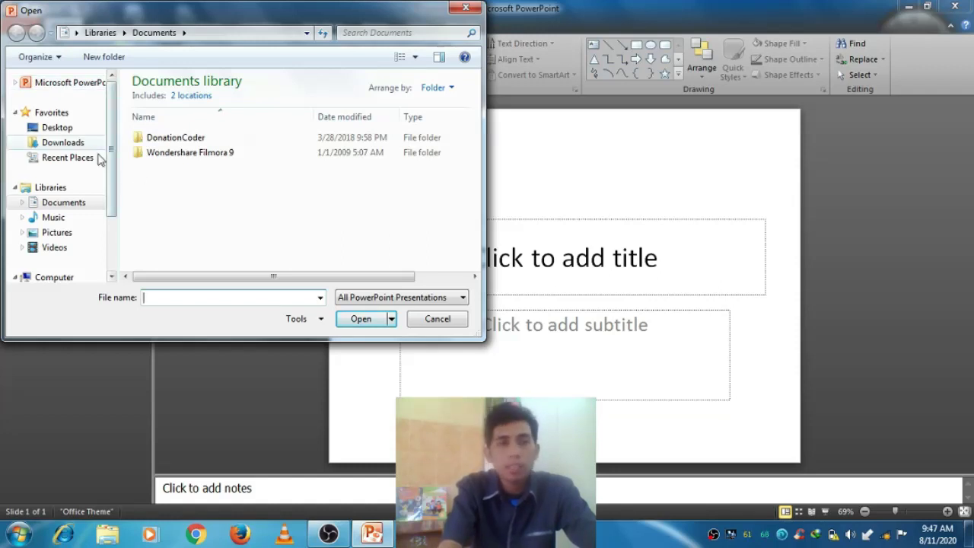
left_click(67, 134)
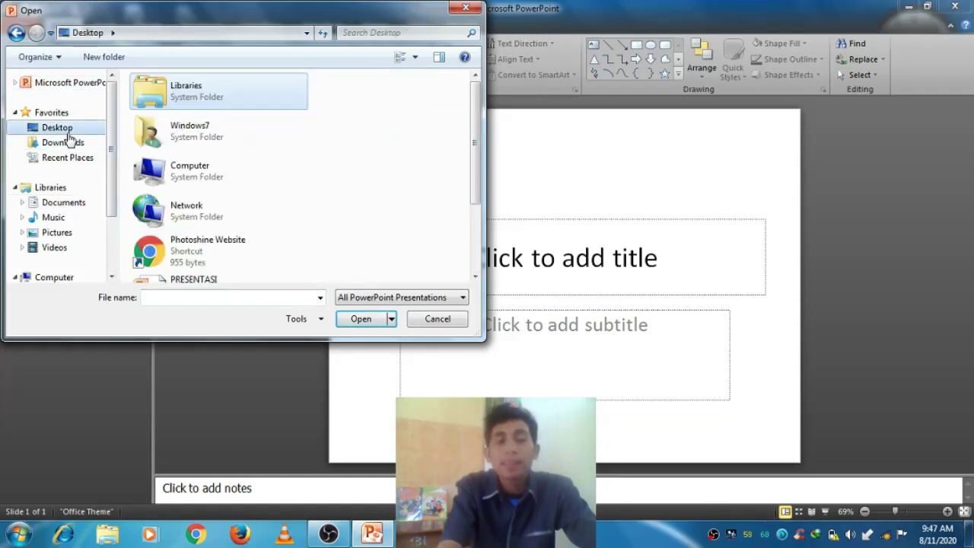
left_click_drag(475, 102, 475, 169)
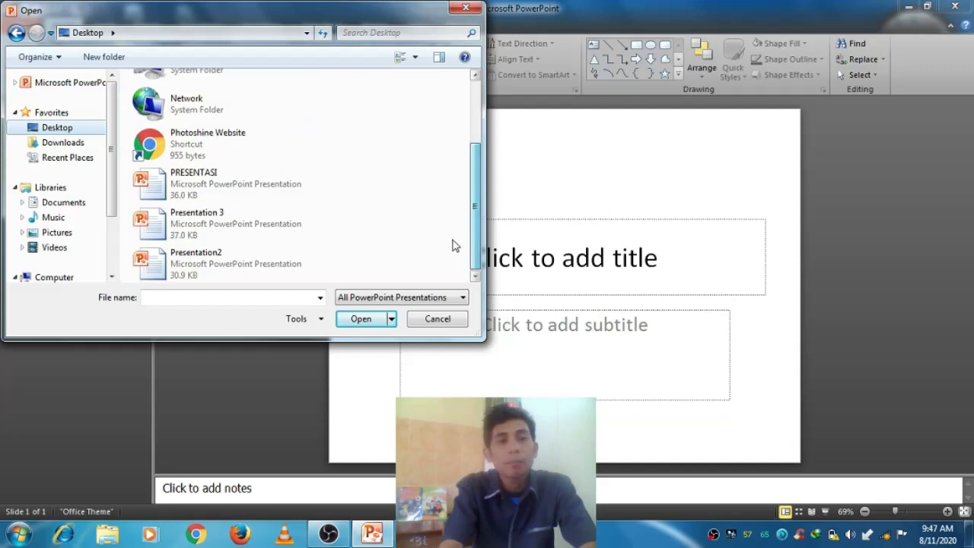
left_click(216, 196)
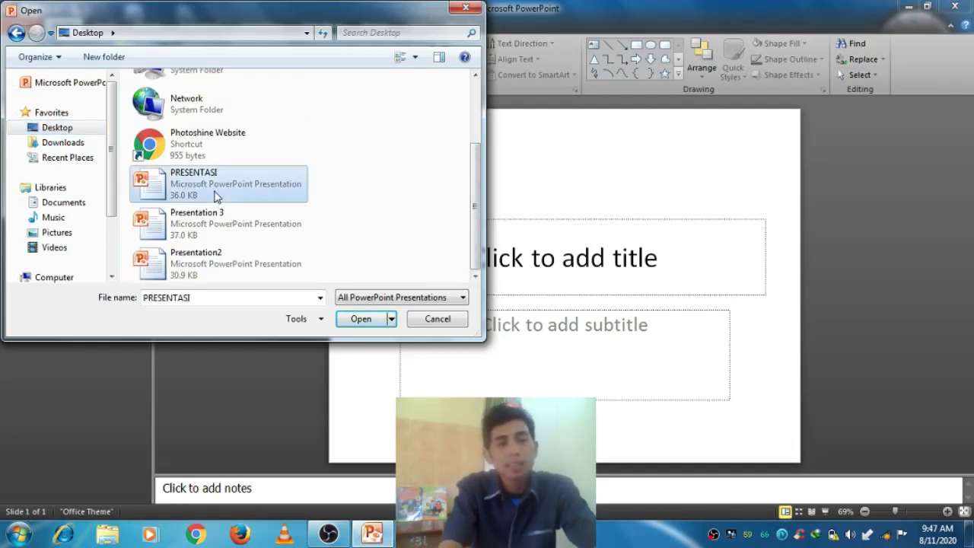
left_click(365, 319)
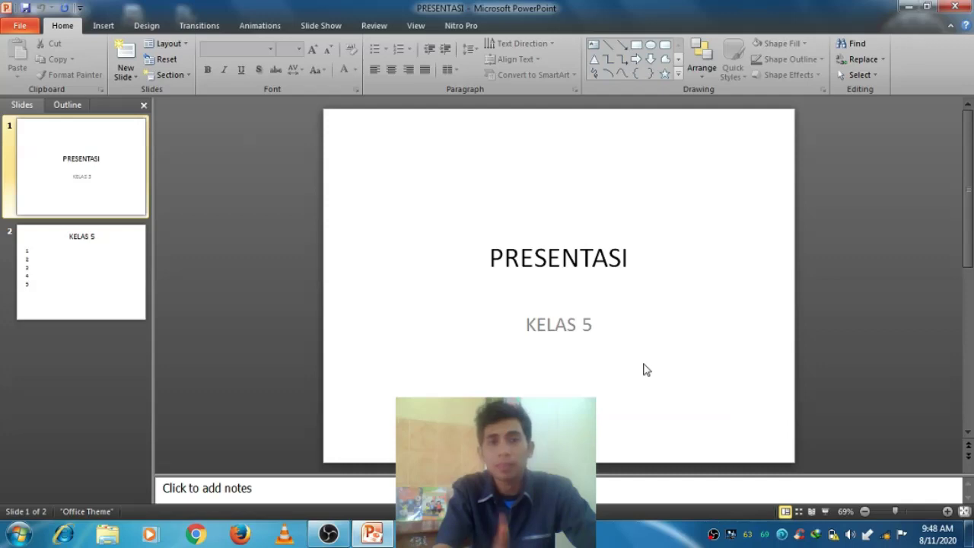
left_click(19, 25)
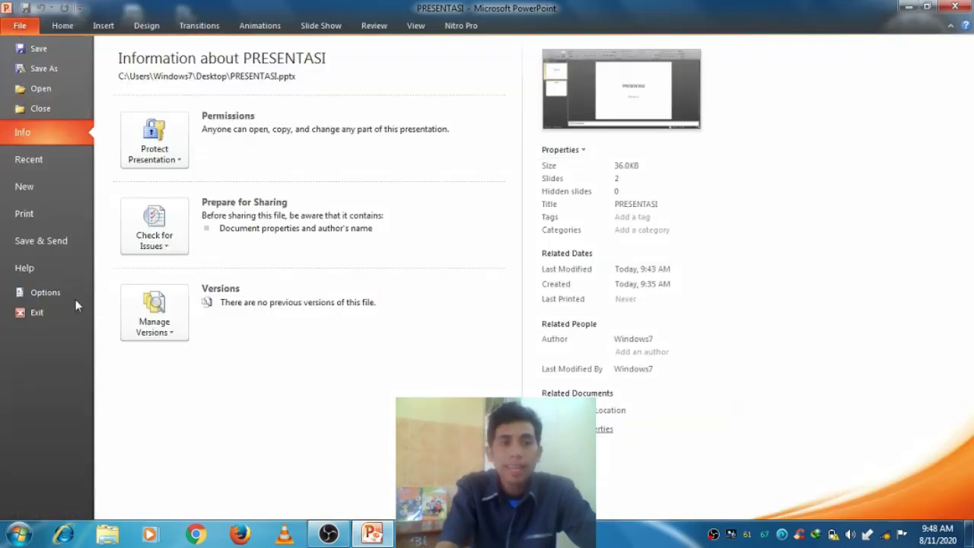
left_click(57, 312)
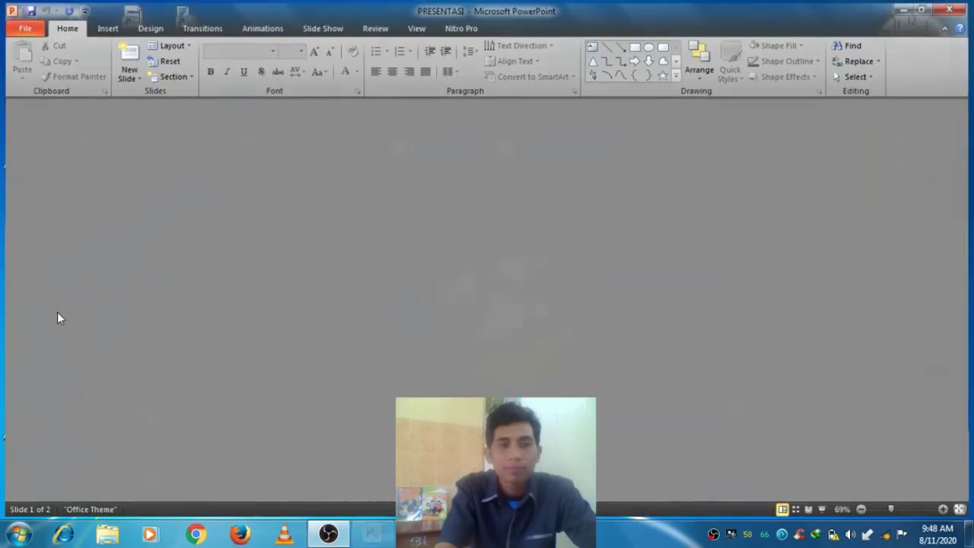
Step: Open PRESENTASI directly from its file on the desktop and close its window again
double_click(464, 101)
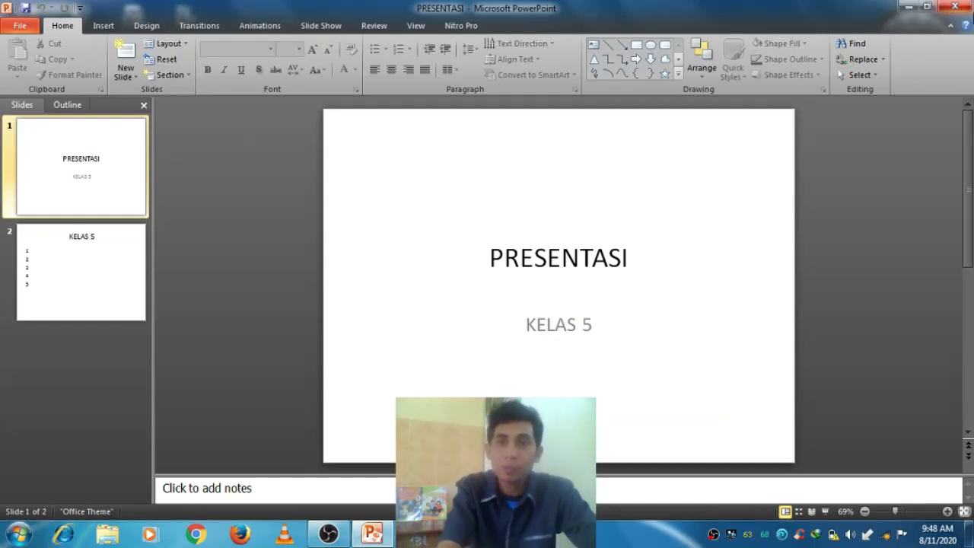
left_click(955, 7)
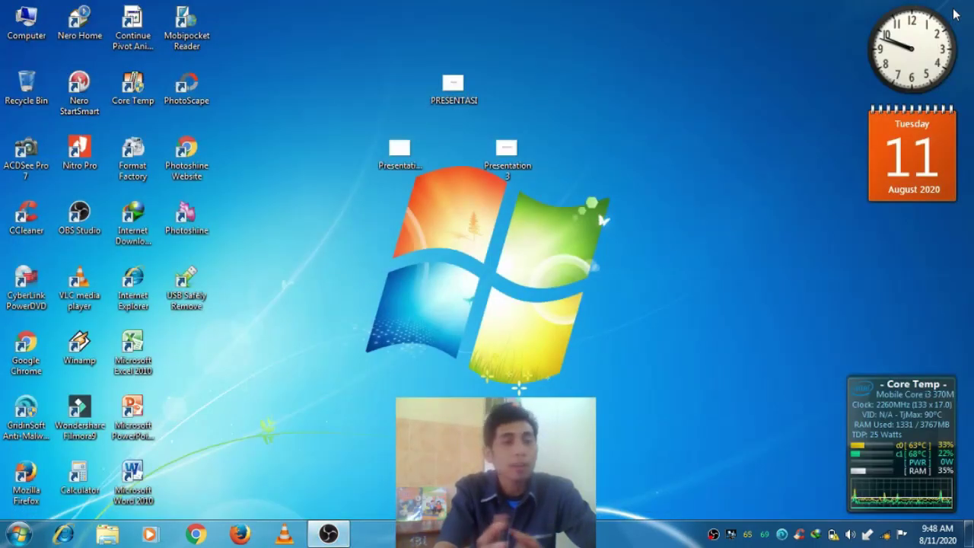